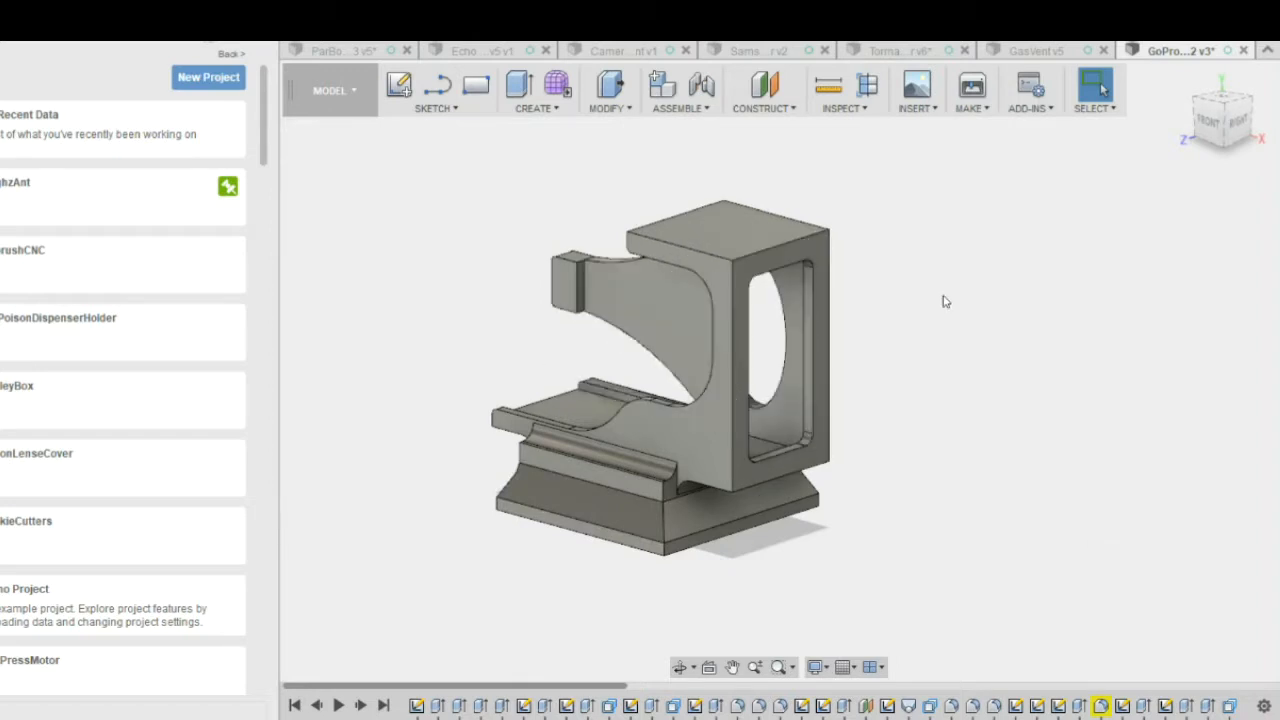
# Step: Look at the GasVent v5 design, and measure the upper screw hole's diameter in the Torma...r v6 holder's mounting flange
pyautogui.click(1045, 53)
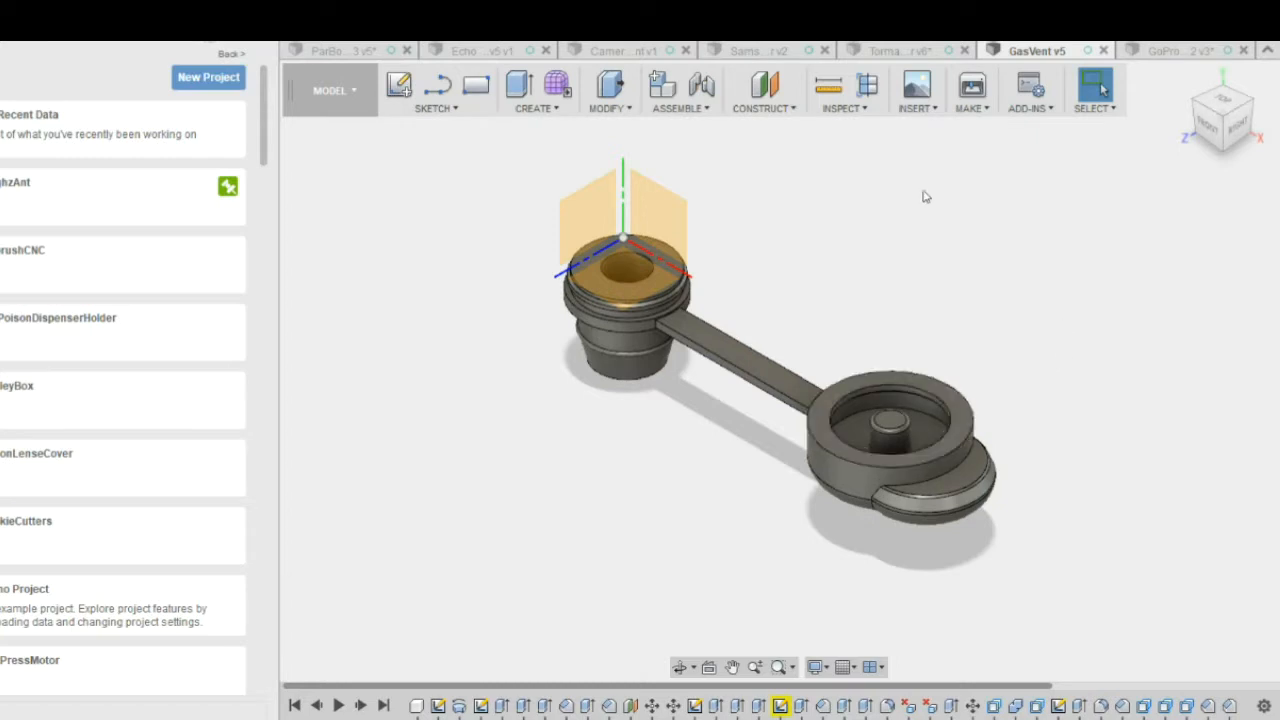
pyautogui.click(900, 51)
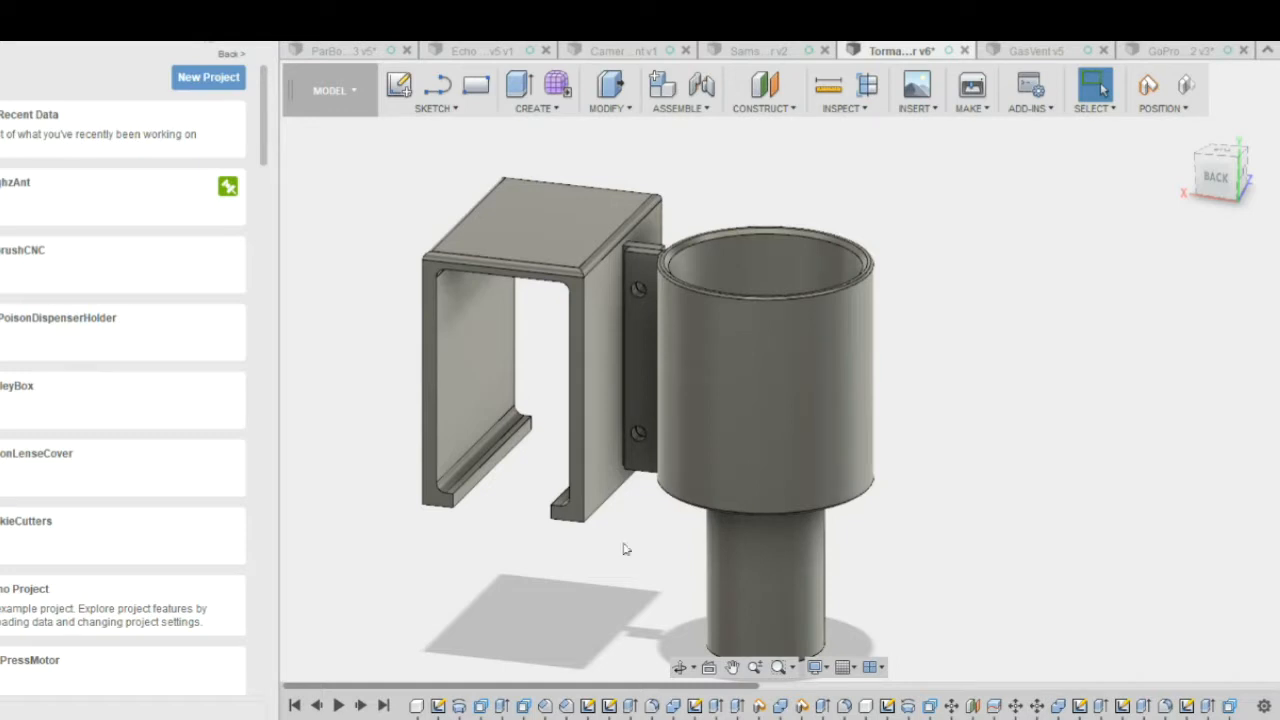
pyautogui.scroll(2, 775, 567)
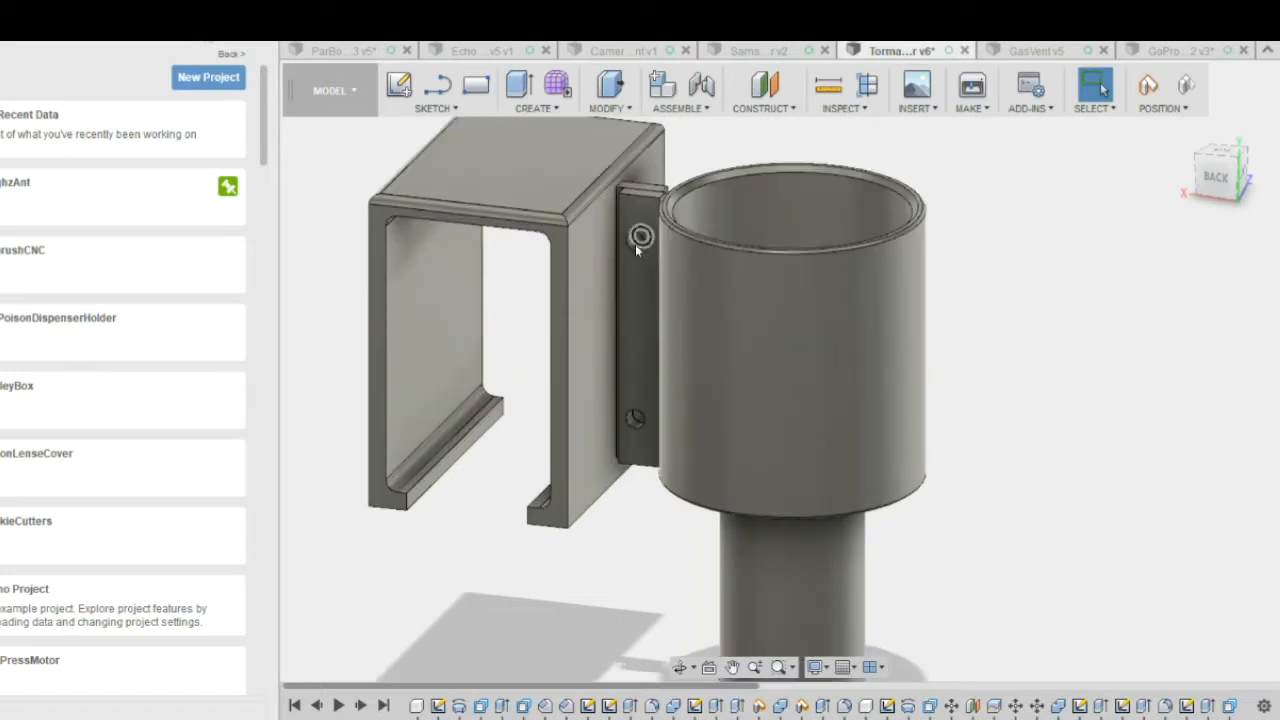
pyautogui.scroll(-1, 986, 393)
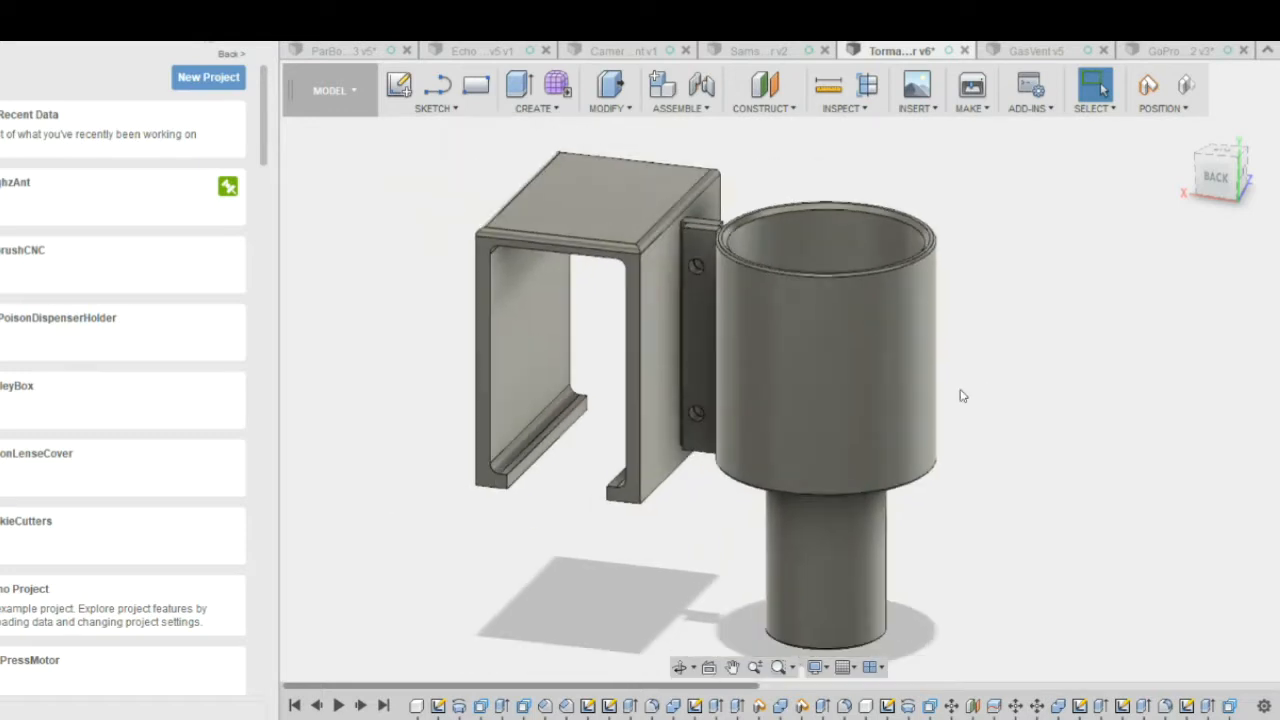
pyautogui.click(828, 87)
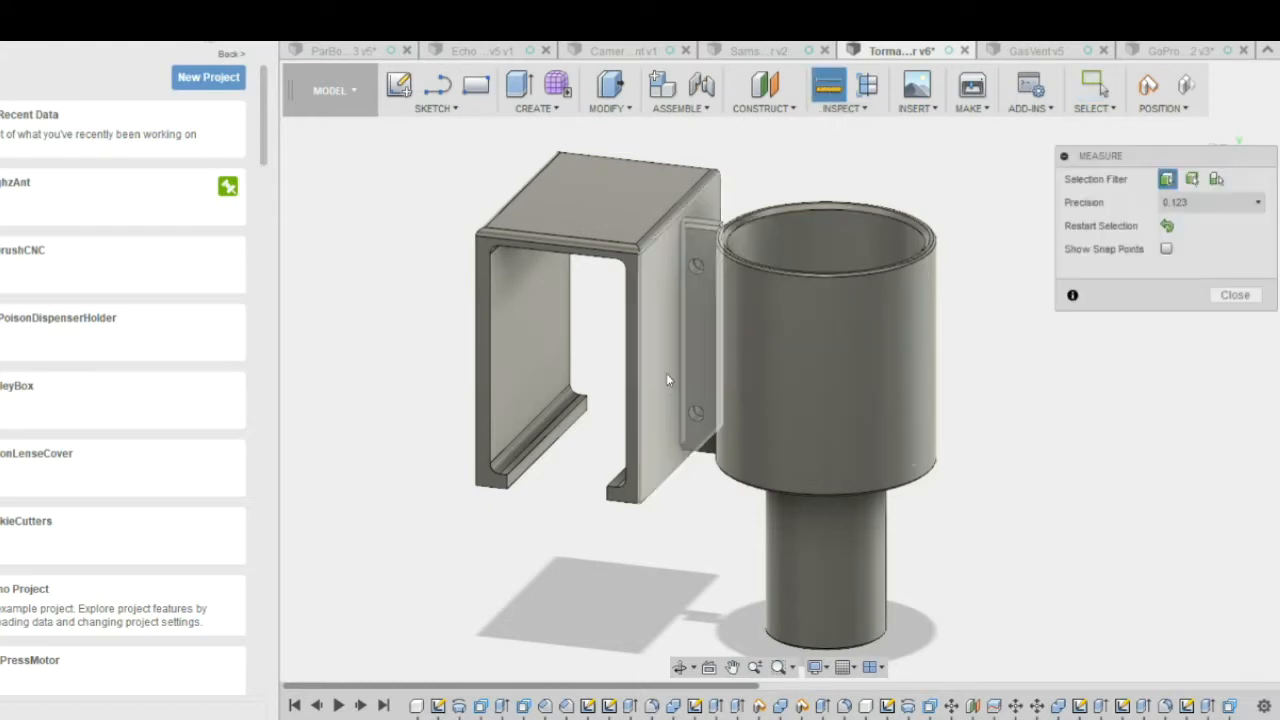
pyautogui.click(695, 266)
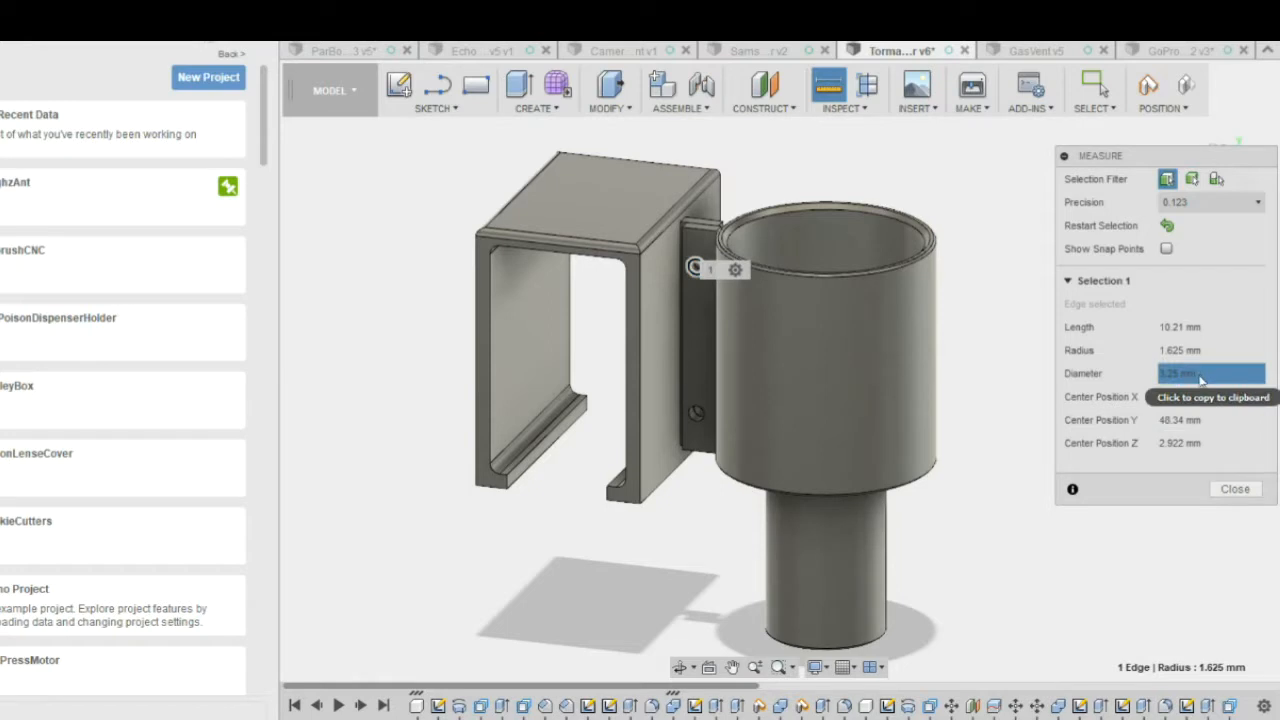
pyautogui.click(1234, 489)
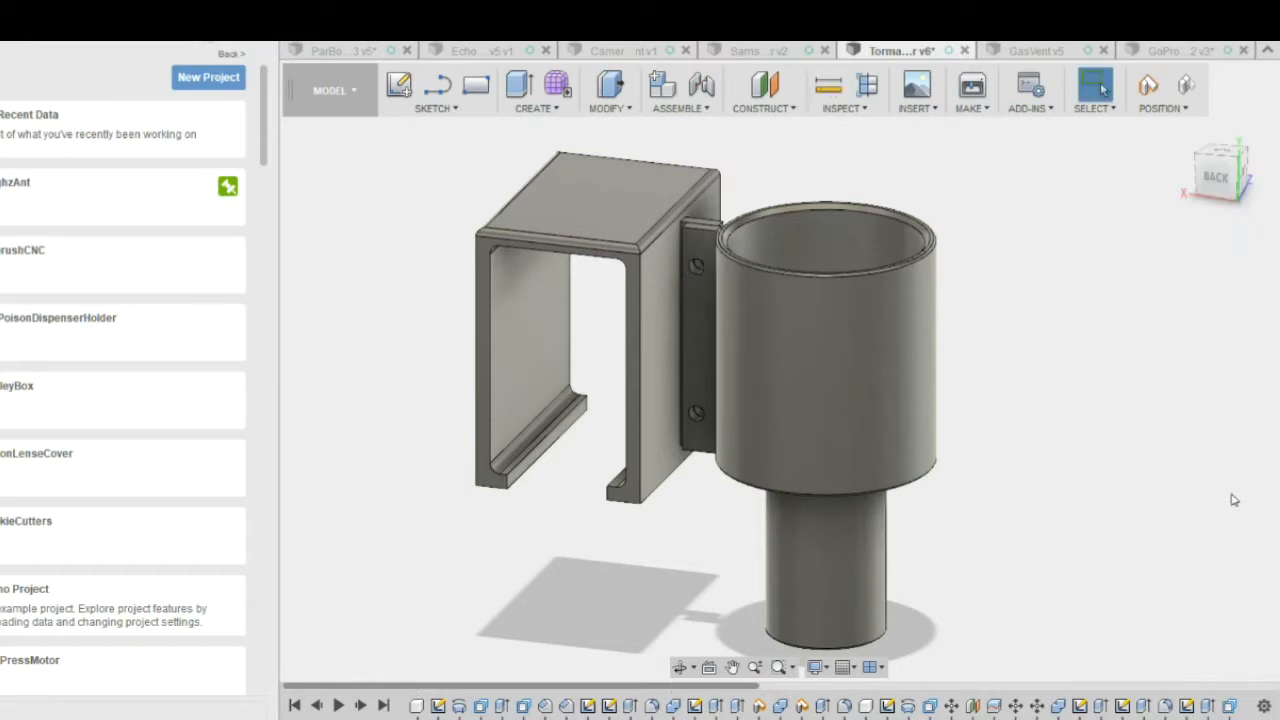
# Step: Browse the McMaster-Carr component catalog for socket head screws, filtered to metric with thread size M3
pyautogui.click(920, 105)
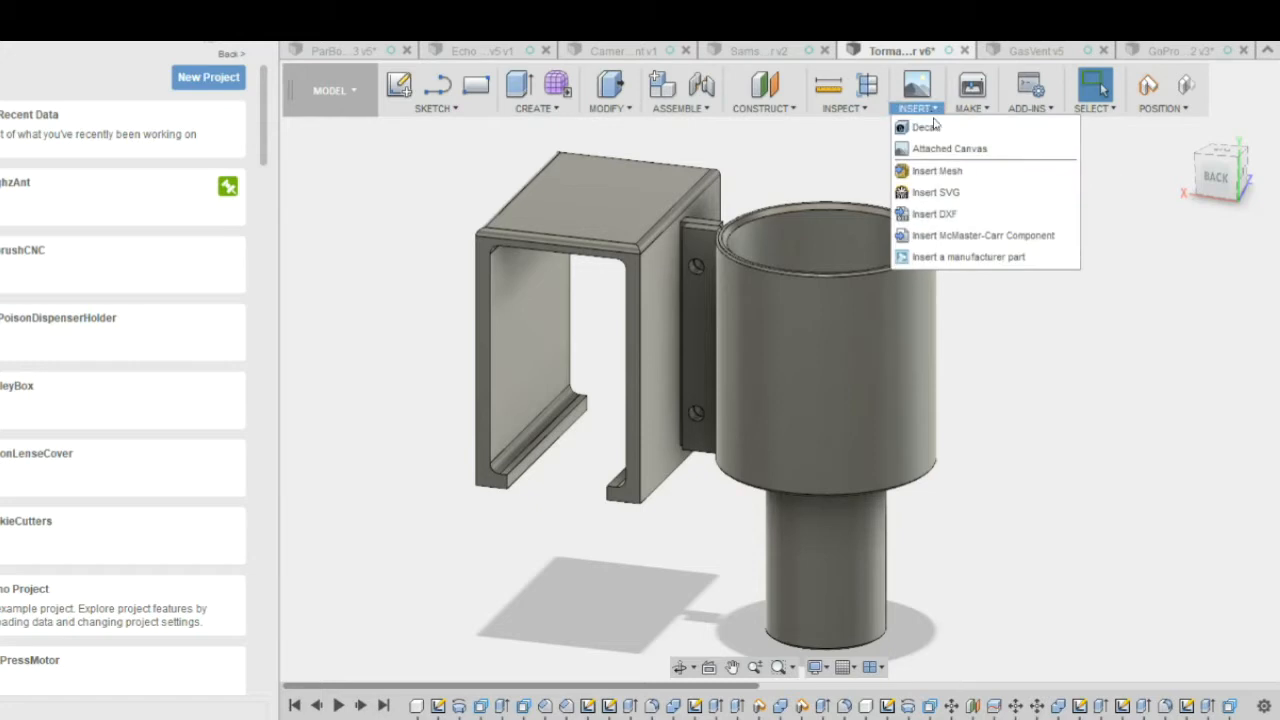
pyautogui.click(950, 236)
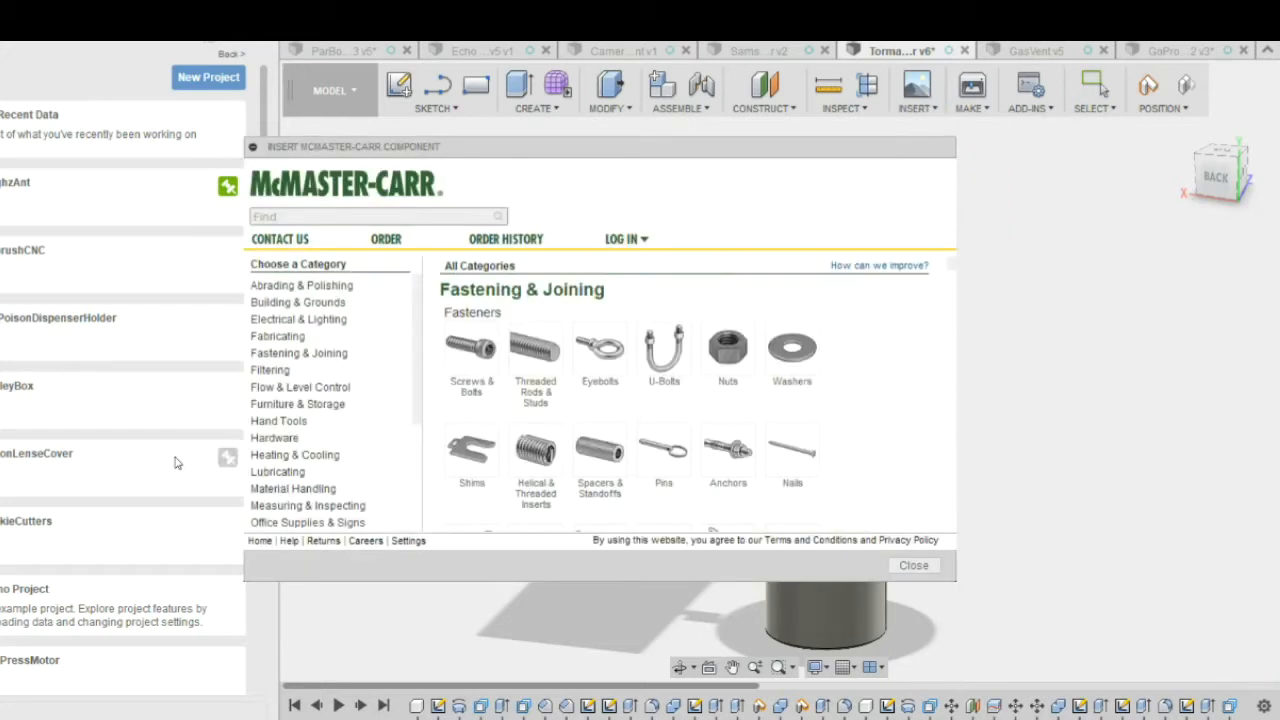
pyautogui.click(472, 378)
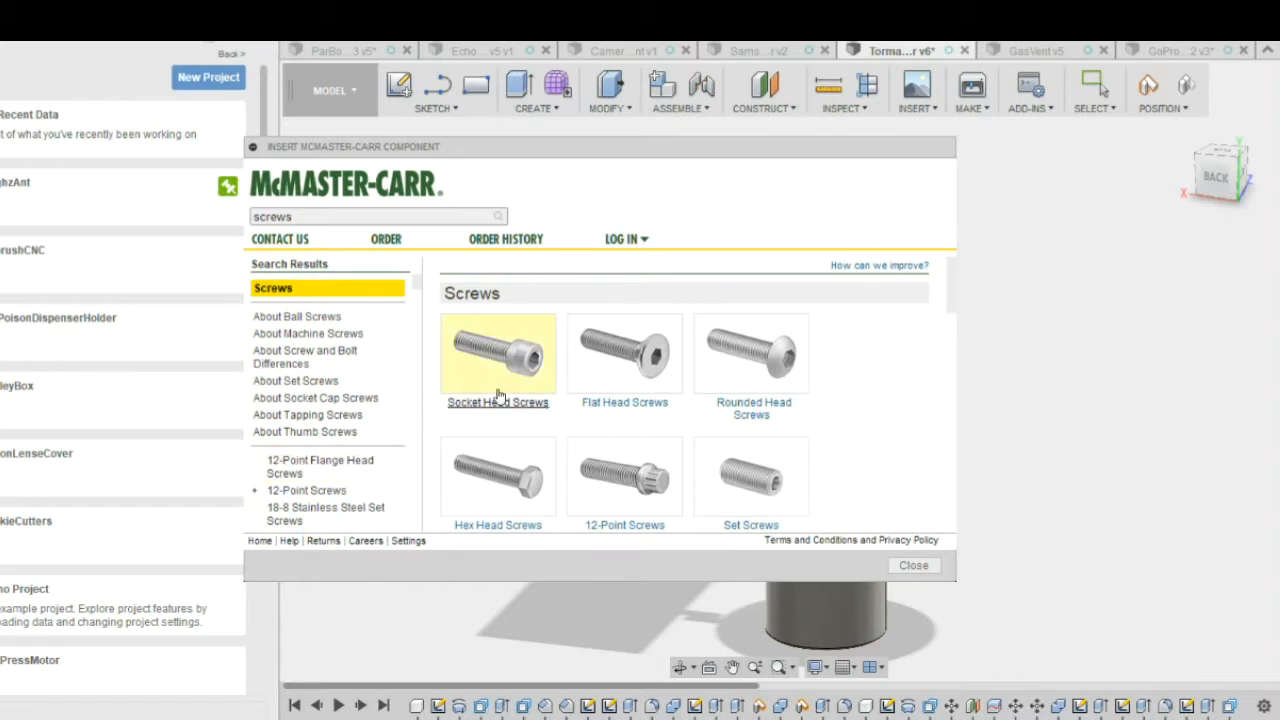
pyautogui.click(500, 374)
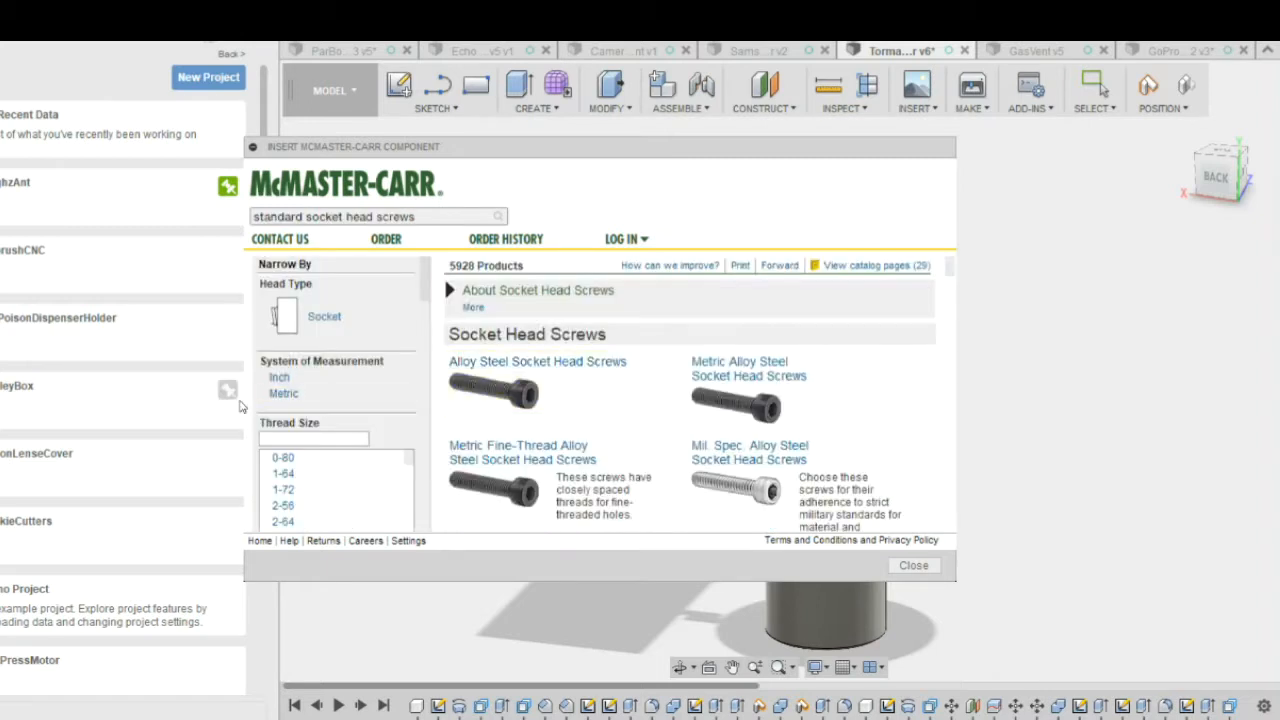
pyautogui.click(284, 397)
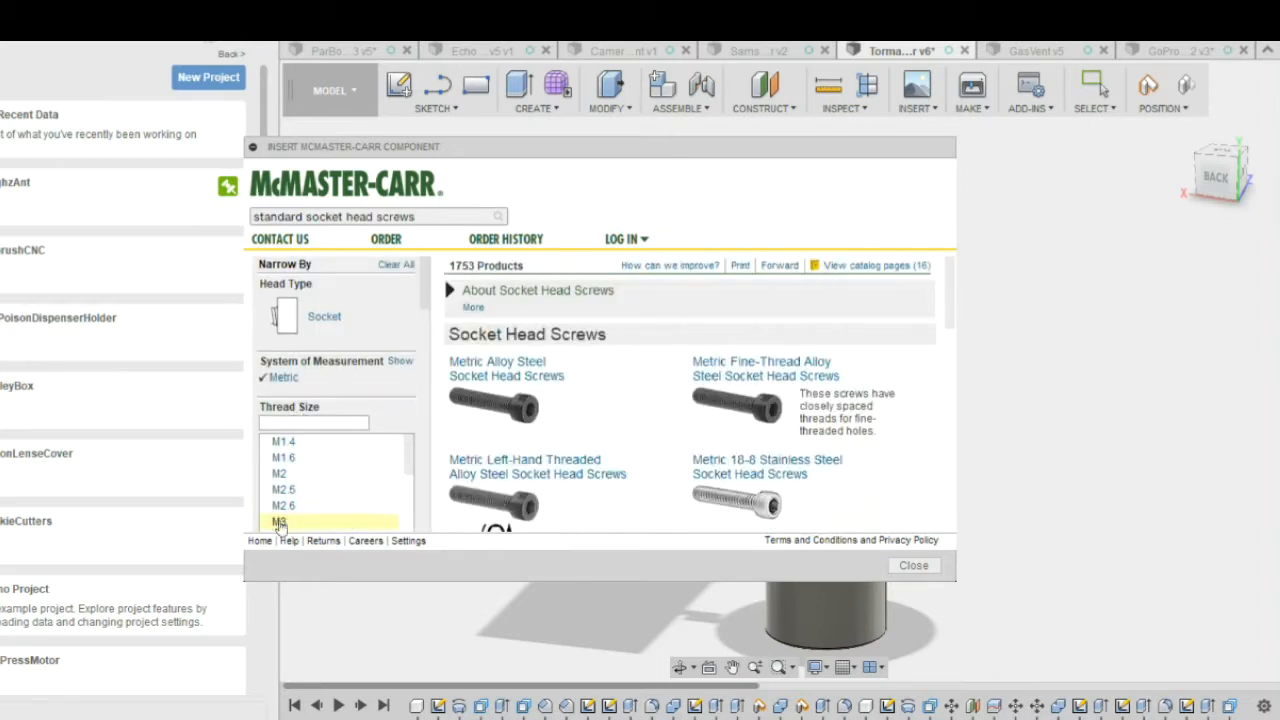
pyautogui.click(280, 519)
# Step: Find the 12 mm long M3 x 0.5 mm black-oxide alloy steel screw, part 91290A117, and open its product details
pyautogui.scroll(-3, 760, 383)
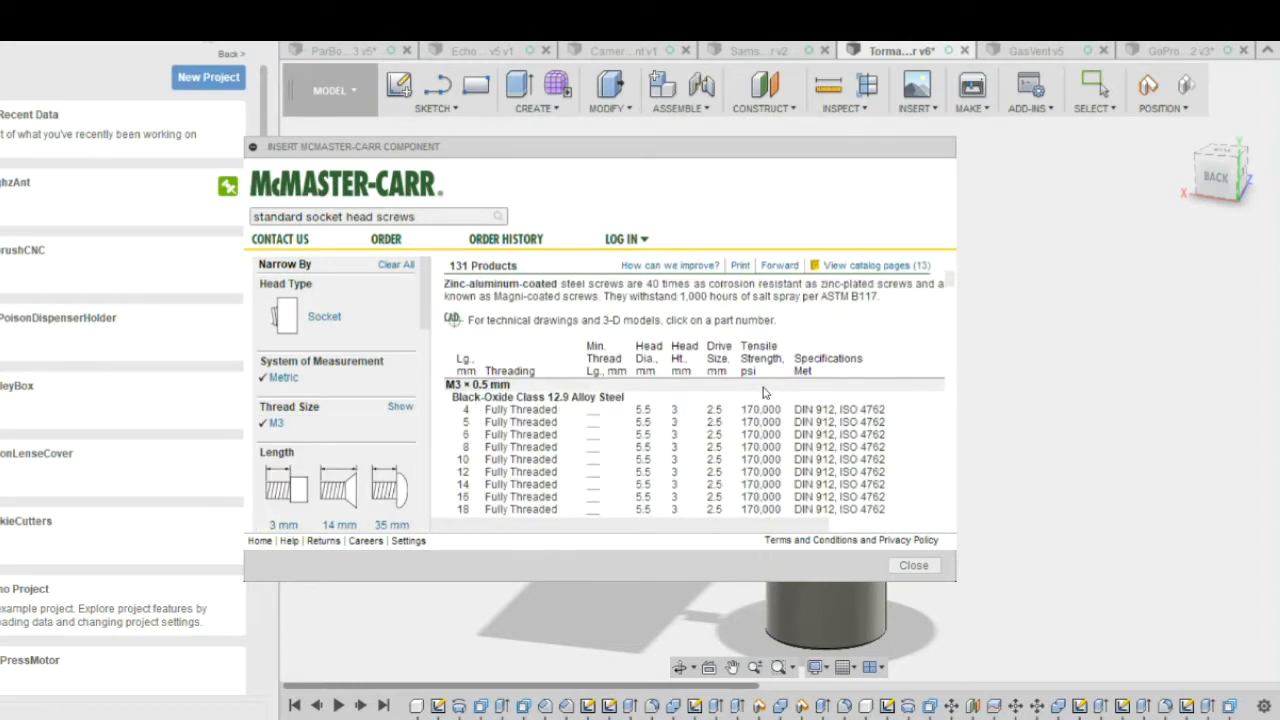
pyautogui.scroll(-6, 763, 393)
pyautogui.scroll(10, 757, 393)
pyautogui.hscroll(3, 650, 530)
pyautogui.click(886, 473)
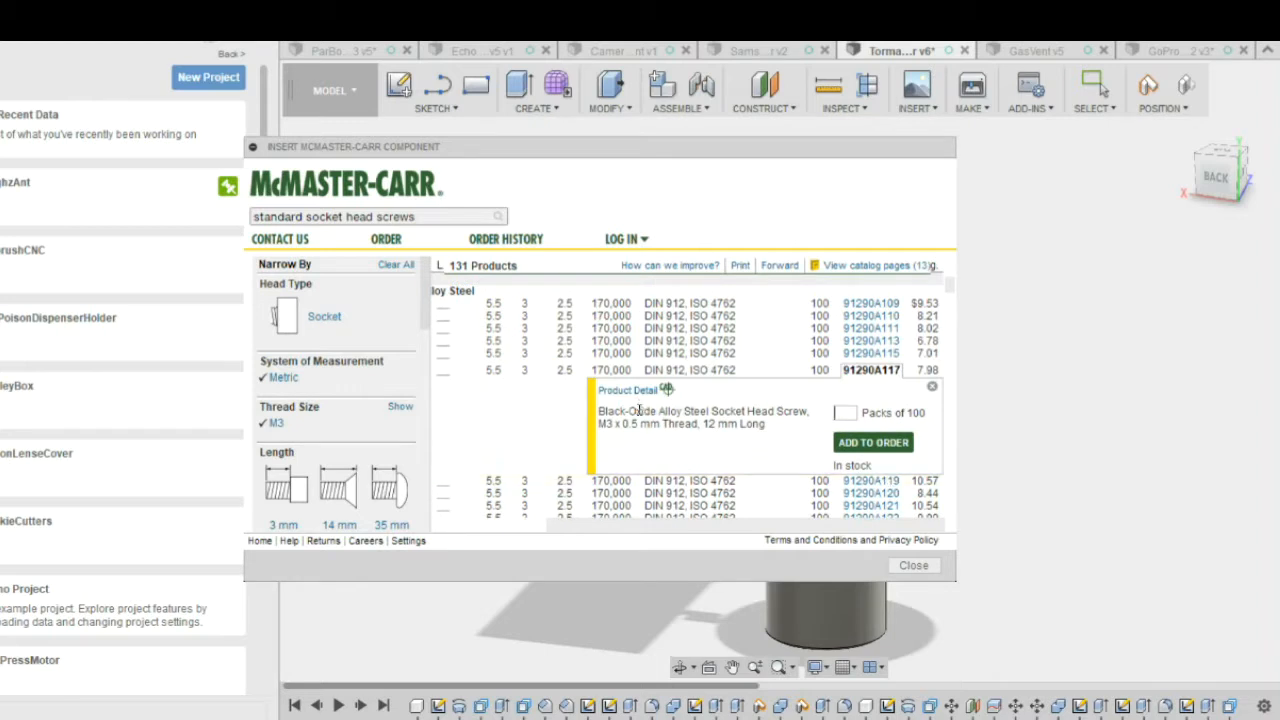
pyautogui.click(632, 392)
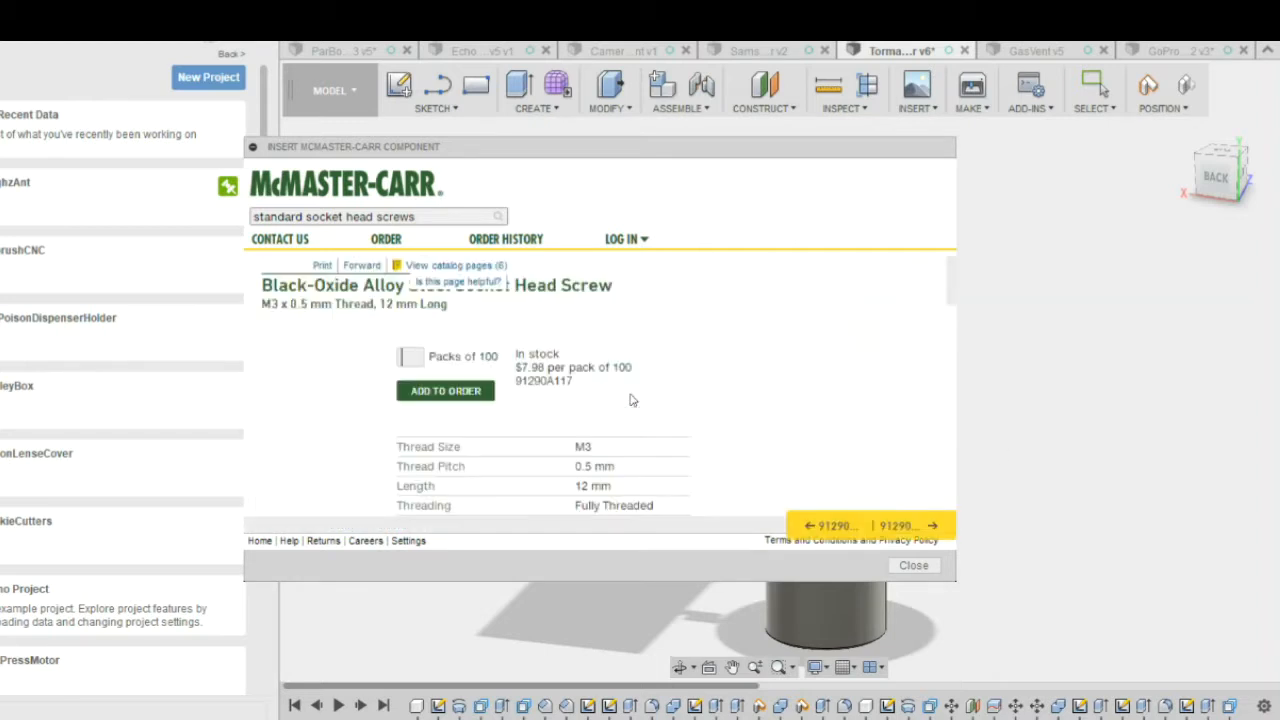
# Step: Insert the 3-D STEP model of the 91290A117 screw into the design and accept its default placement
pyautogui.scroll(-2, 632, 405)
pyautogui.scroll(-5, 632, 405)
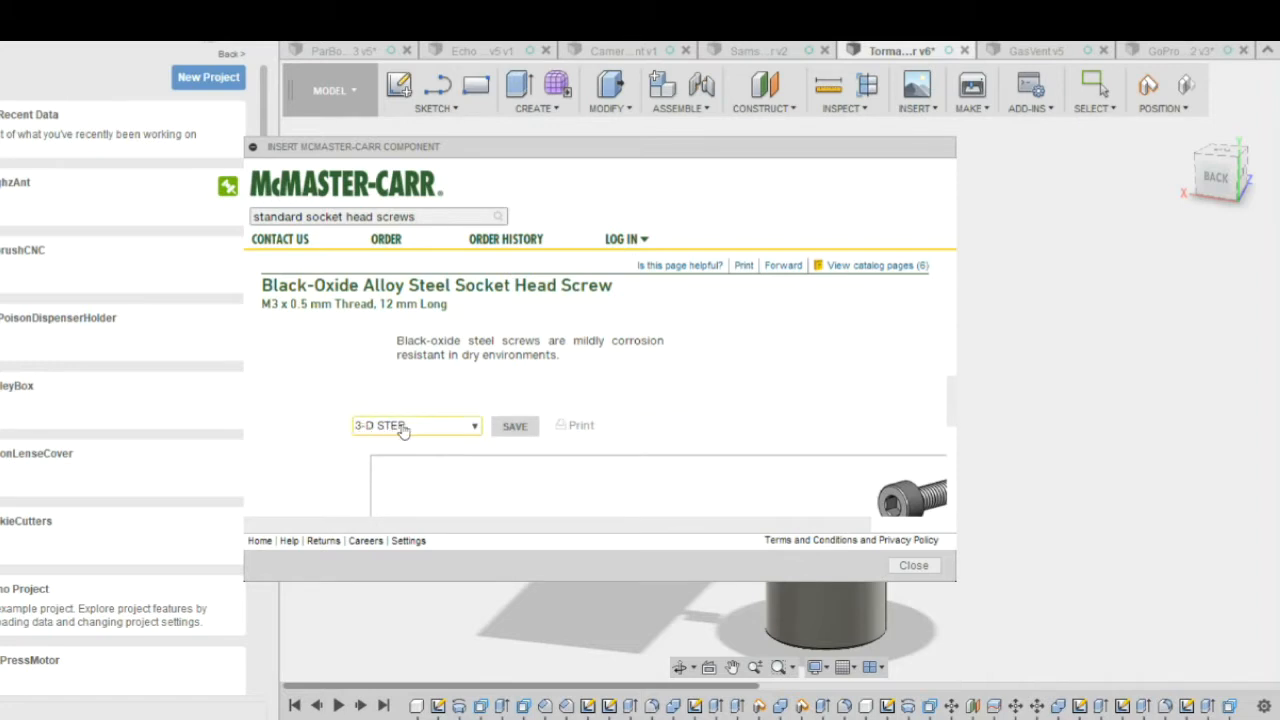
pyautogui.click(522, 433)
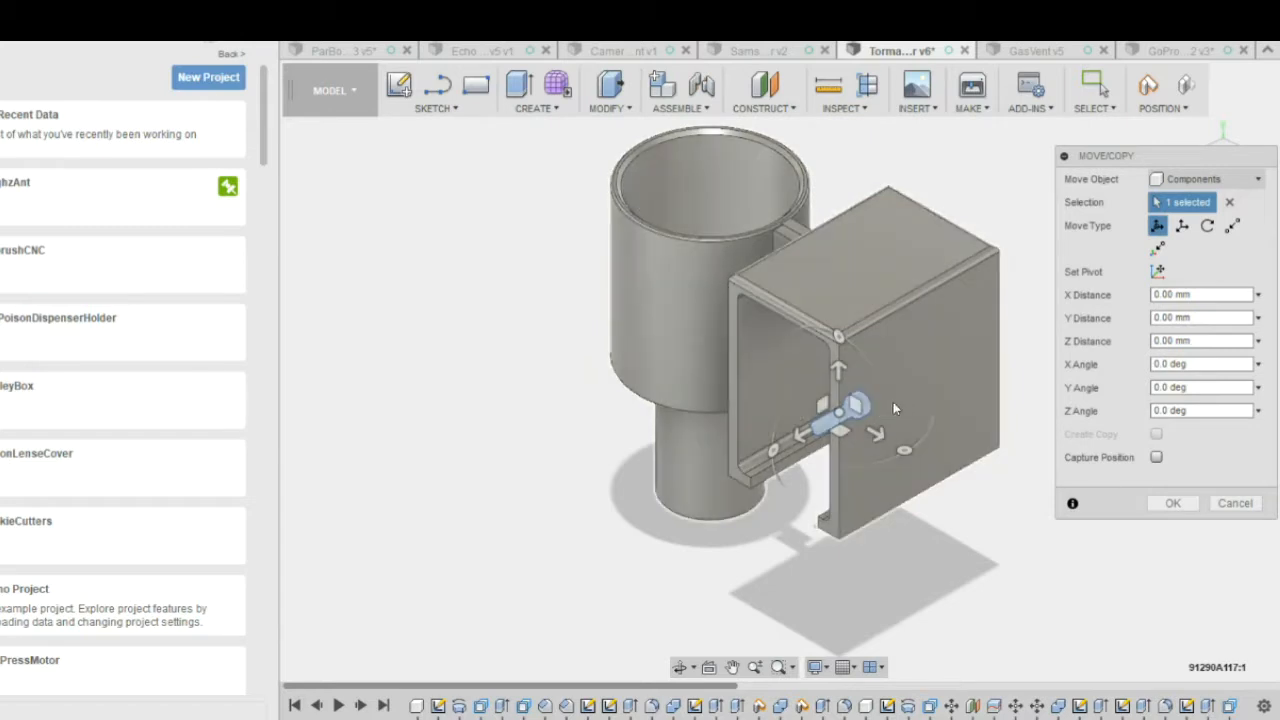
pyautogui.click(1170, 503)
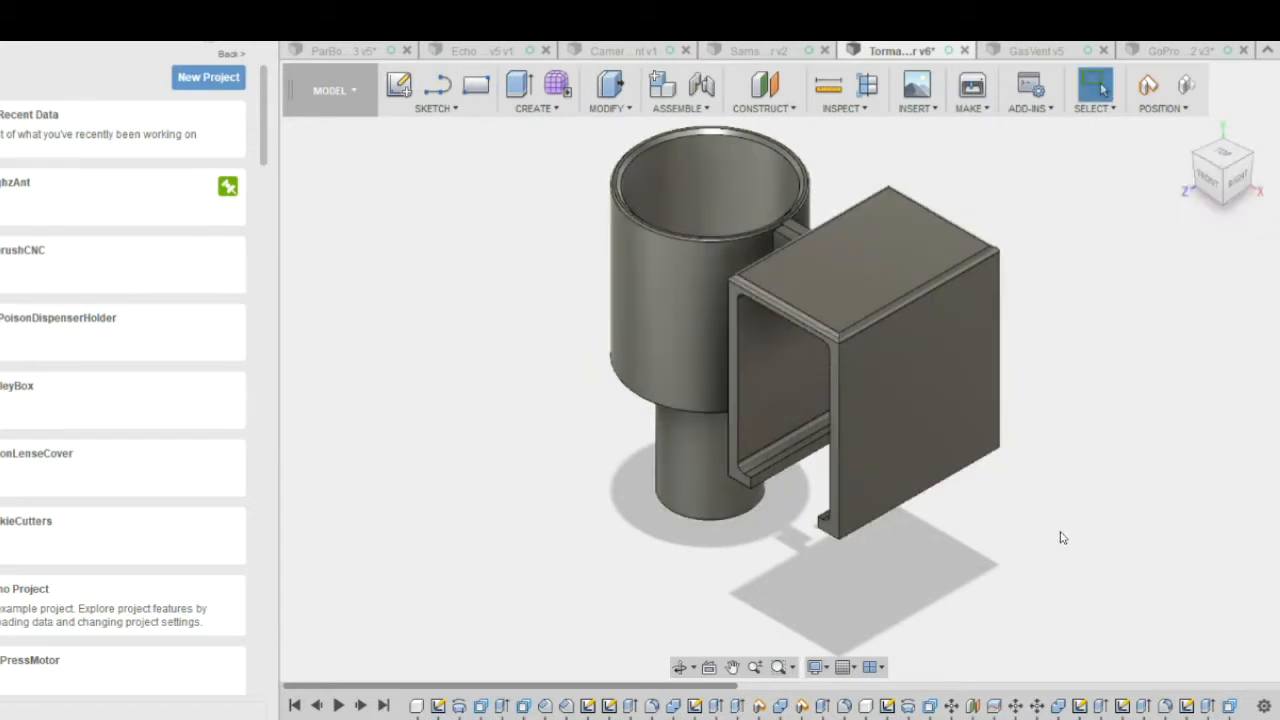
# Step: Align the screw component from the circular edge under its head to the edge of the mounting flange's lower hole
pyautogui.keyDown('shift'); pyautogui.moveTo(1063, 551); pyautogui.dragTo(825, 551, button='middle'); pyautogui.keyUp('shift')
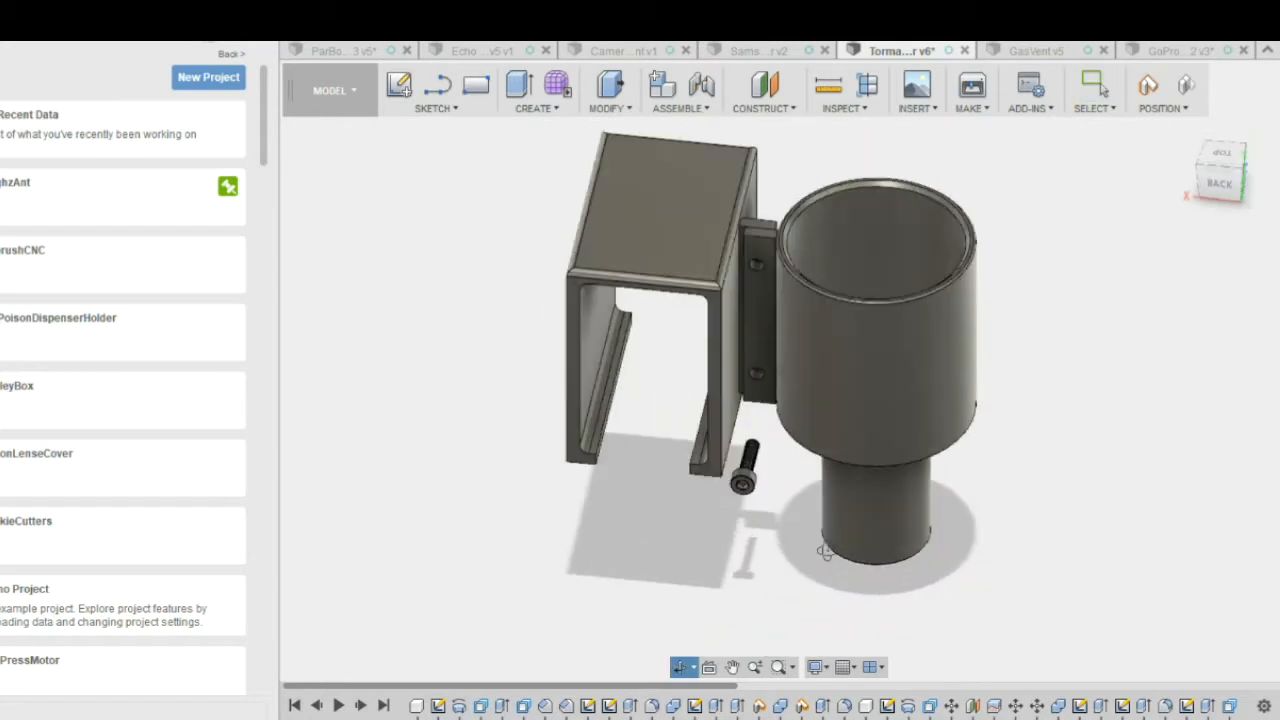
pyautogui.scroll(5, 760, 482)
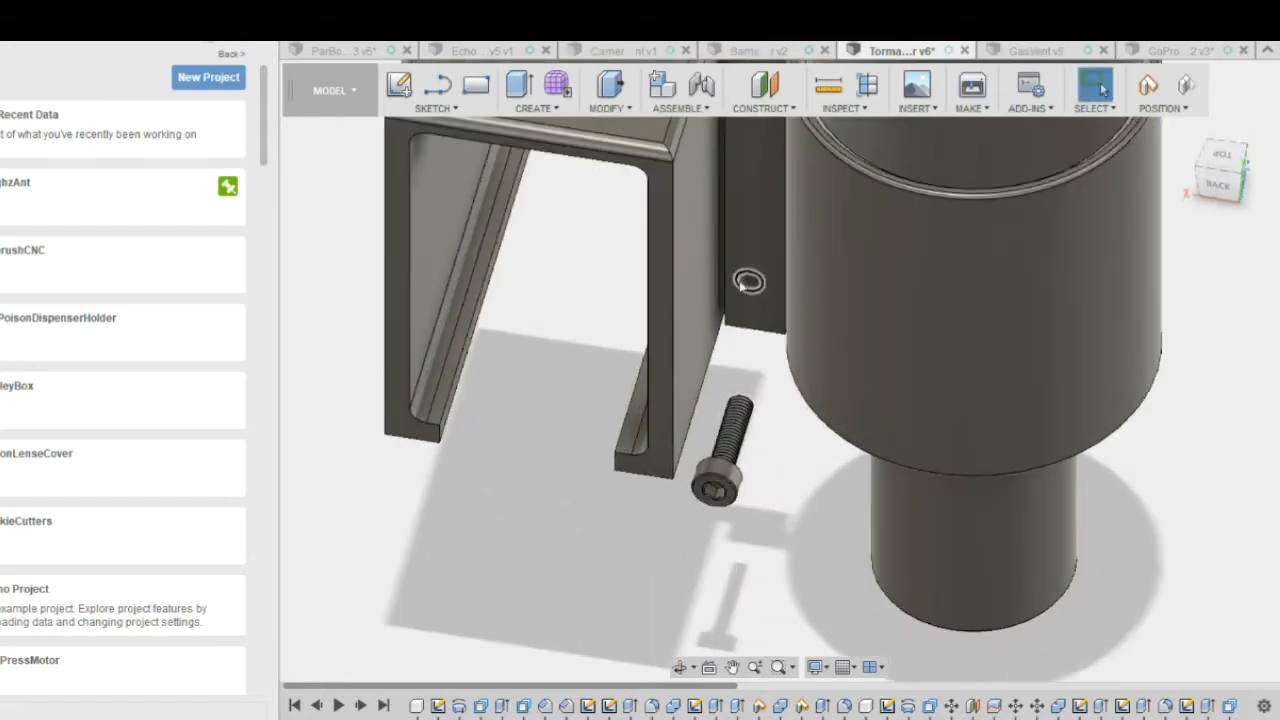
pyautogui.click(603, 108)
pyautogui.click(676, 408)
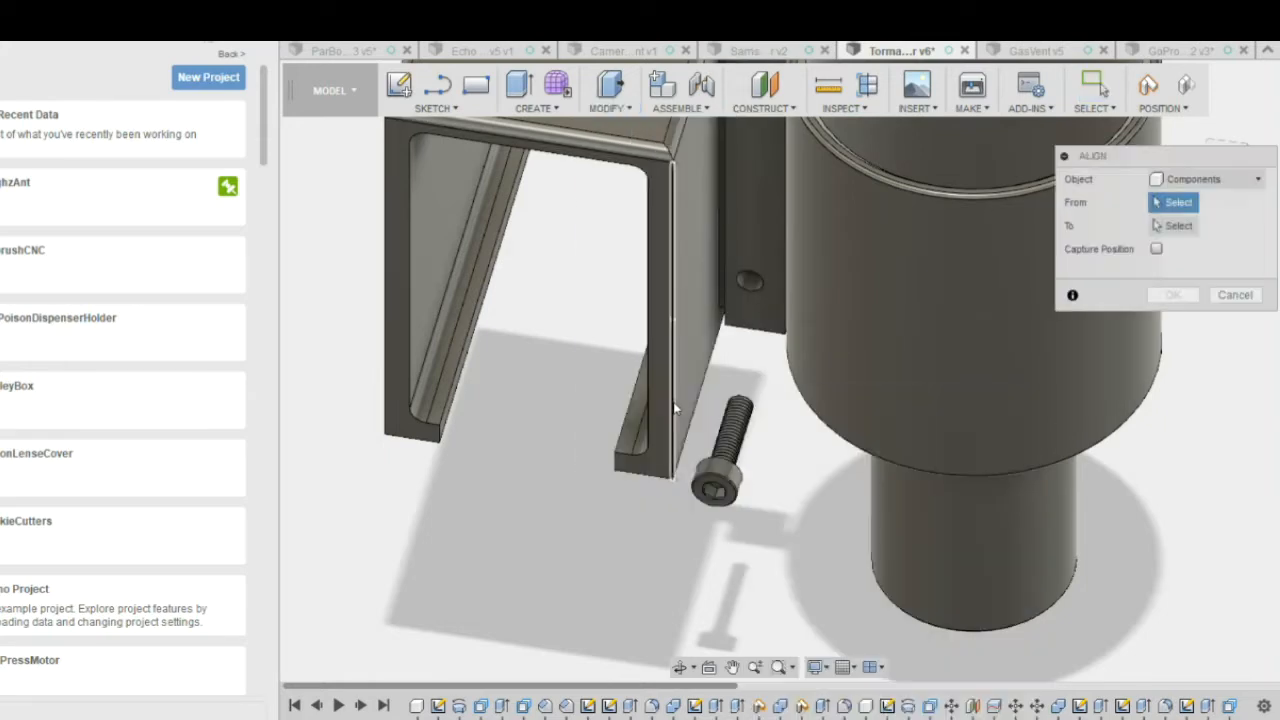
pyautogui.keyDown('shift'); pyautogui.moveTo(775, 515); pyautogui.dragTo(460, 385, button='middle'); pyautogui.keyUp('shift')
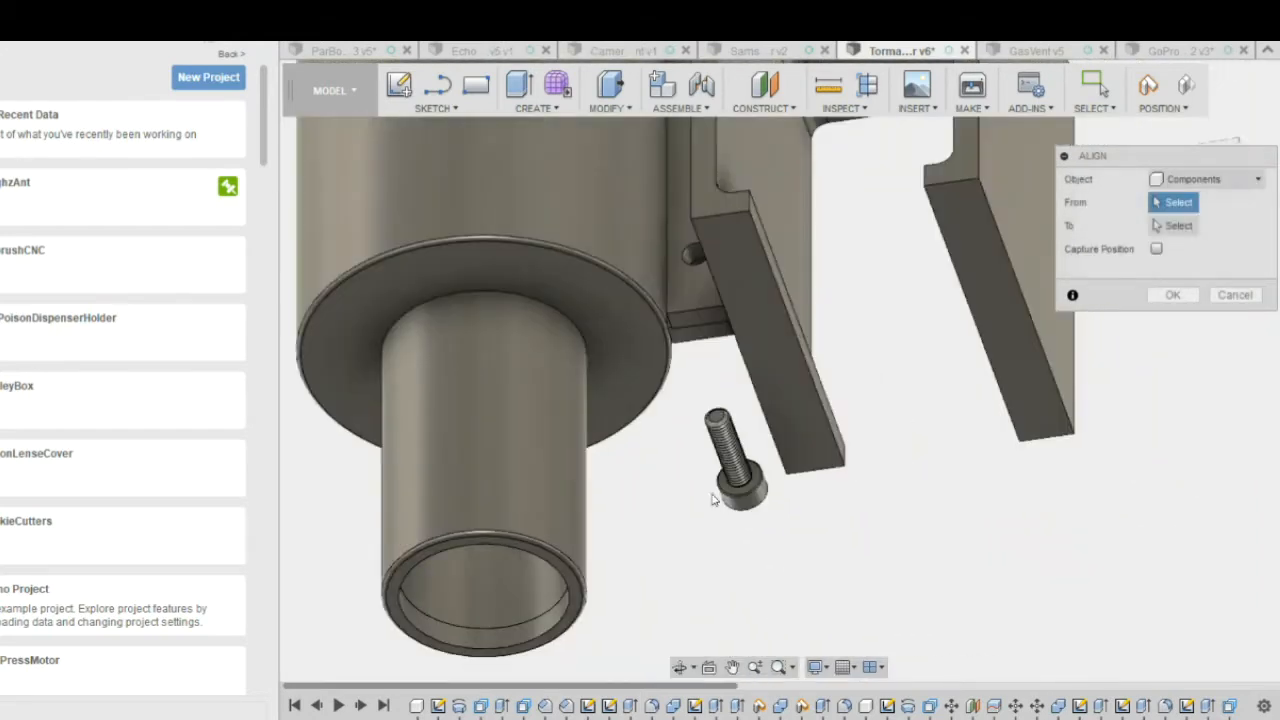
pyautogui.scroll(5, 745, 490)
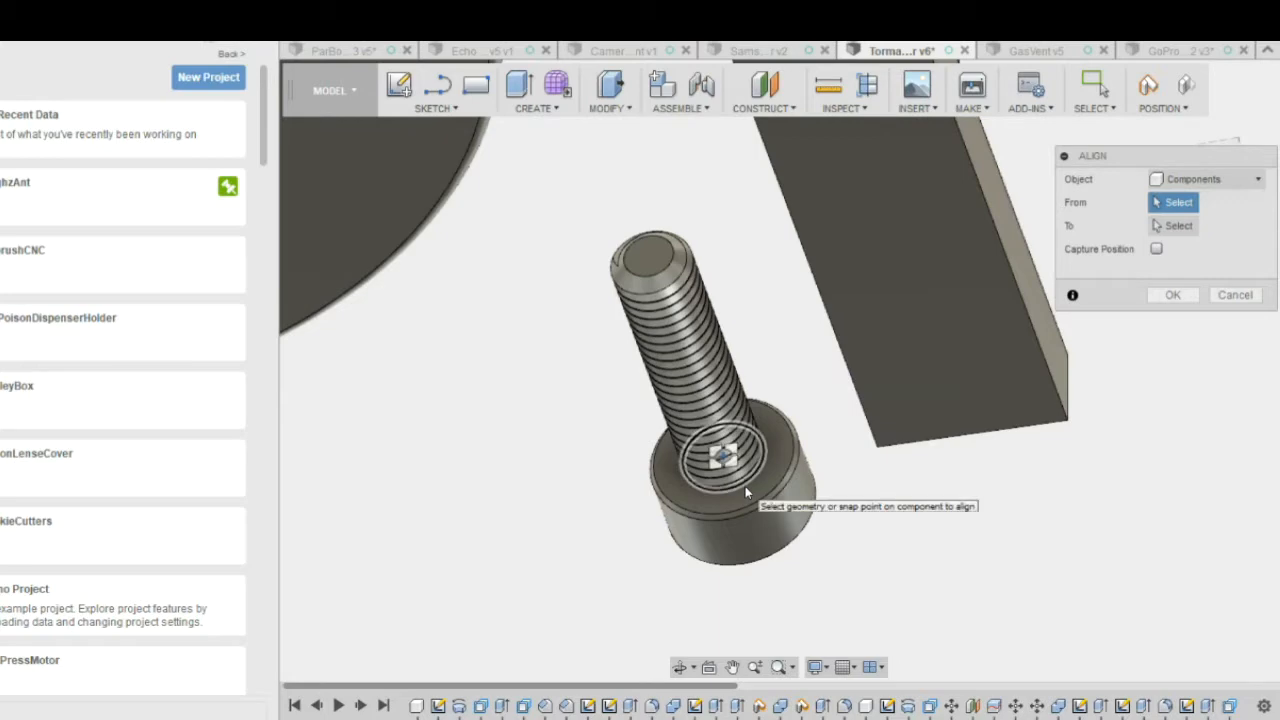
pyautogui.click(745, 486)
pyautogui.scroll(-5, 748, 506)
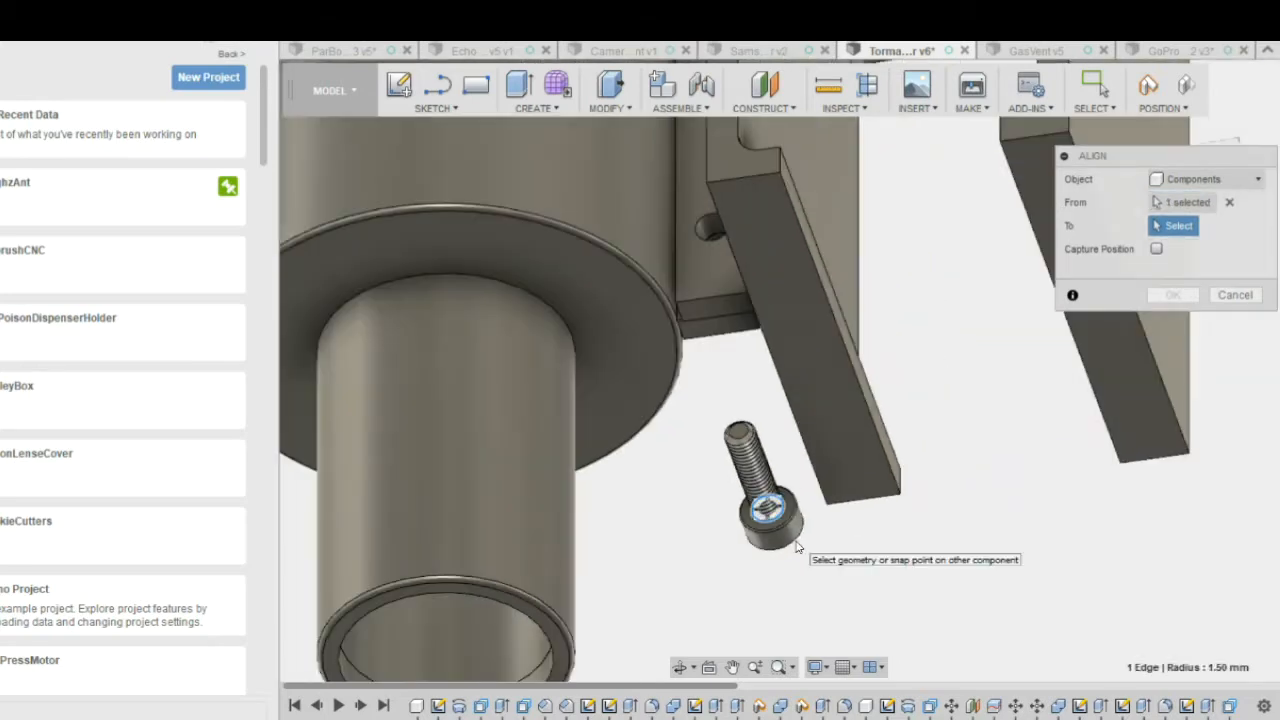
pyautogui.moveTo(703, 550)
pyautogui.keyDown('shift'); pyautogui.mouseDown(button='middle')
pyautogui.moveTo(720, 383)
pyautogui.moveTo(713, 142)
pyautogui.mouseUp(button='middle'); pyautogui.keyUp('shift')
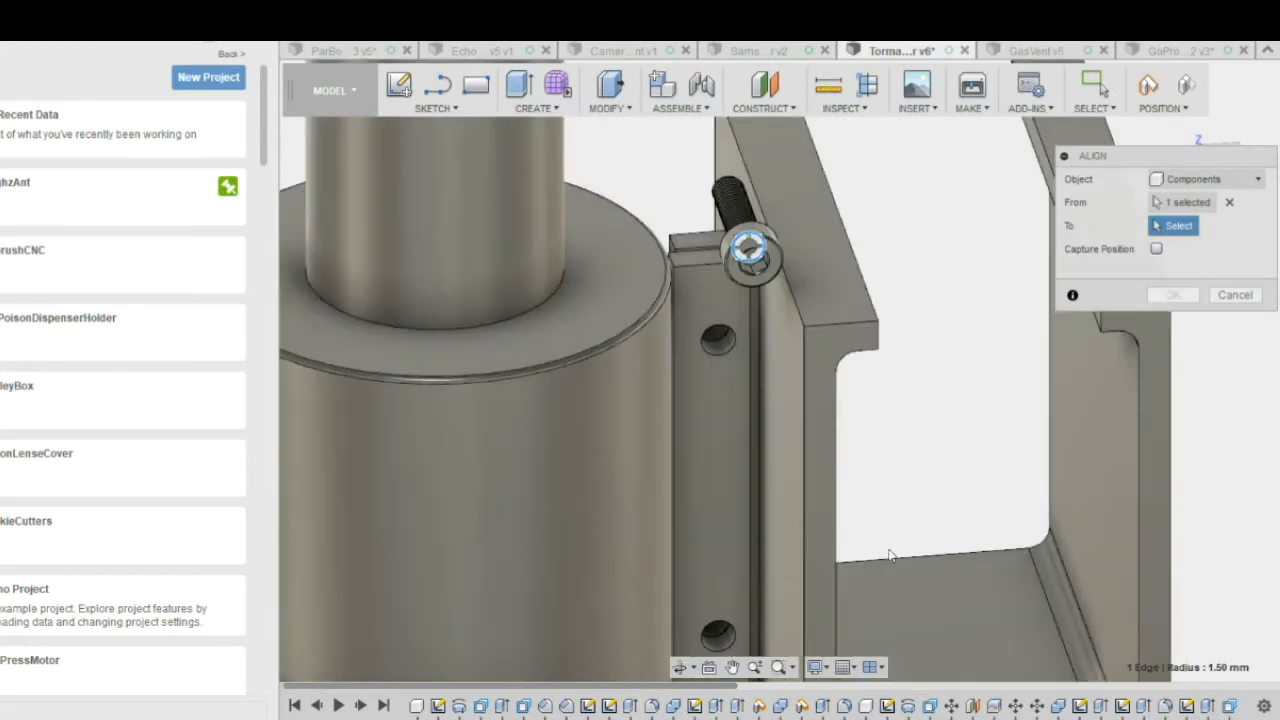
pyautogui.click(720, 352)
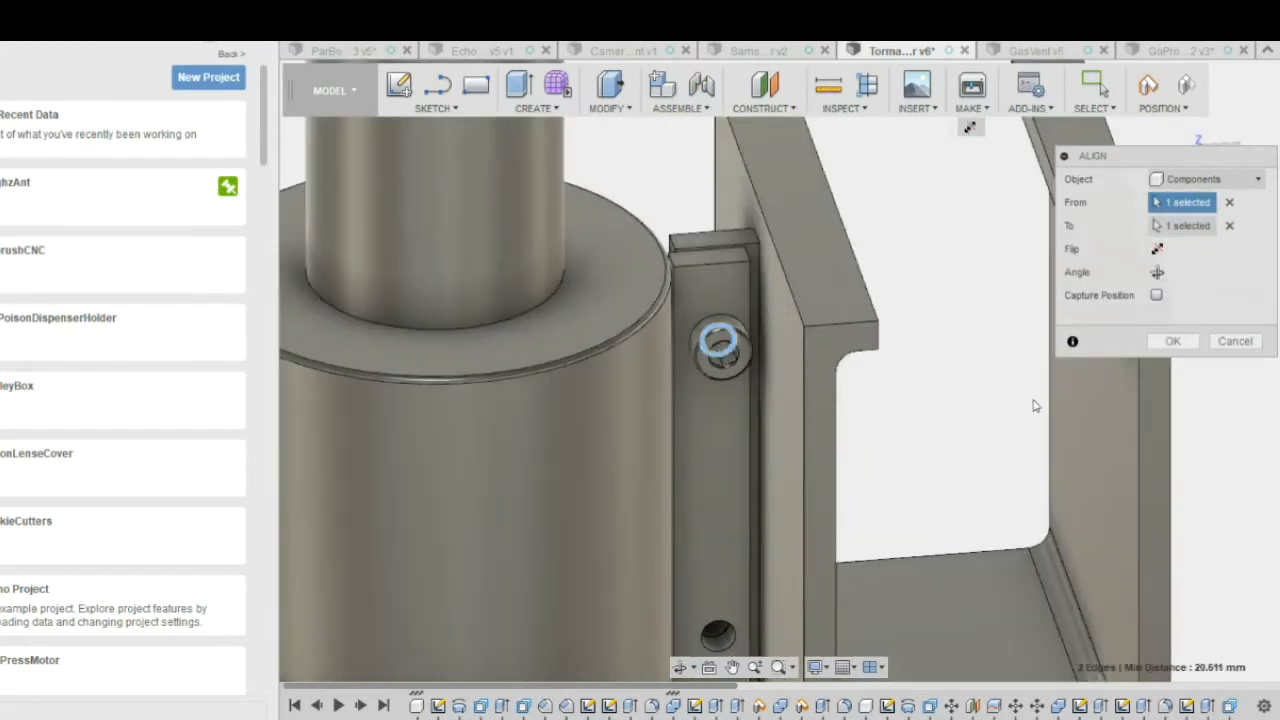
pyautogui.click(1170, 343)
pyautogui.keyDown('shift'); pyautogui.moveTo(894, 360); pyautogui.dragTo(902, 460, button='middle'); pyautogui.keyUp('shift')
pyautogui.scroll(-3, 826, 391)
pyautogui.keyDown('shift'); pyautogui.moveTo(826, 391); pyautogui.dragTo(1006, 380, button='middle'); pyautogui.keyUp('shift')
pyautogui.moveTo(1063, 266); pyautogui.dragTo(1002, 346, button='middle')
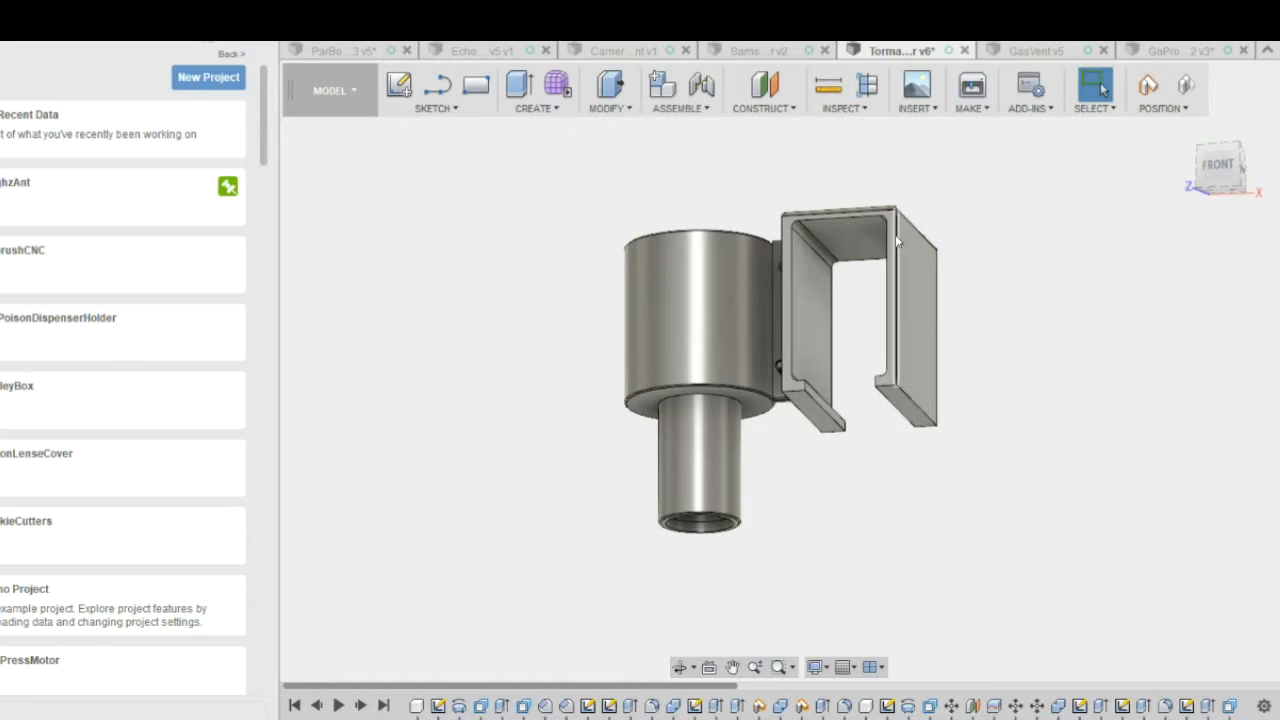
# Step: Review the Sams...r v2 and Camer...nt v1 designs, and inspect the disc and knob parts in the Echo ...v5 v1 design from several angles
pyautogui.click(757, 52)
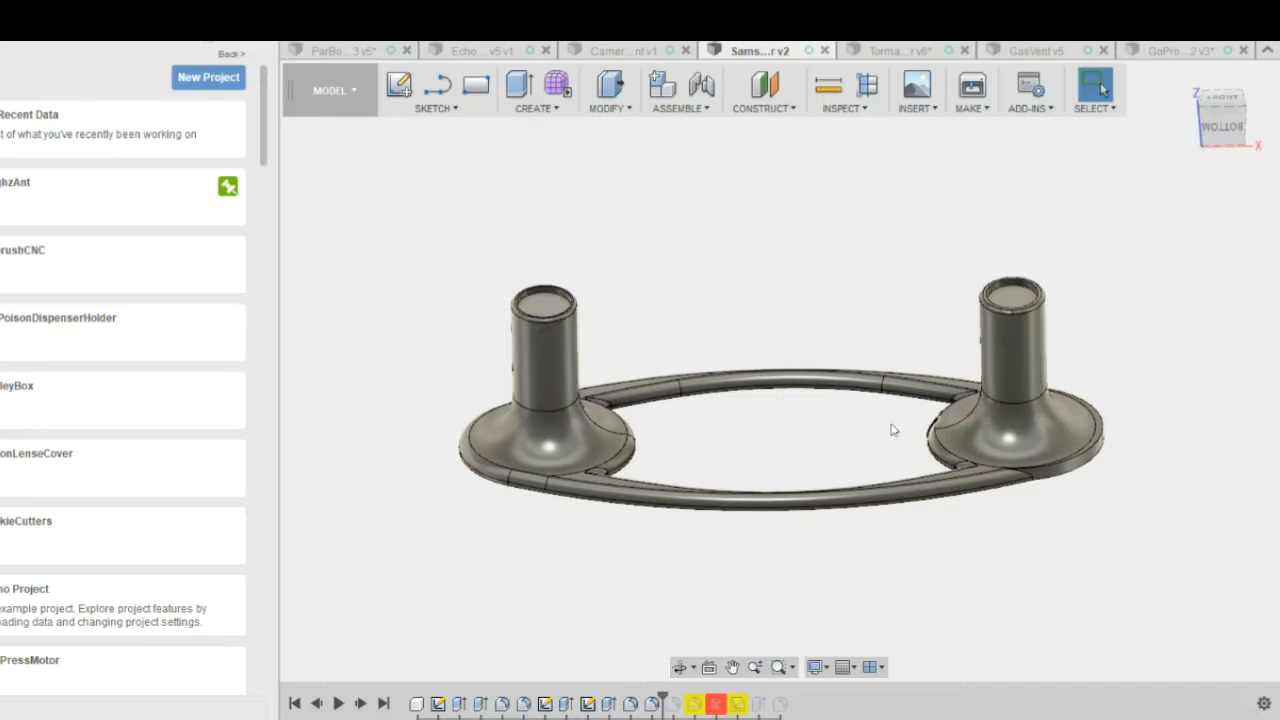
pyautogui.scroll(-1, 760, 431)
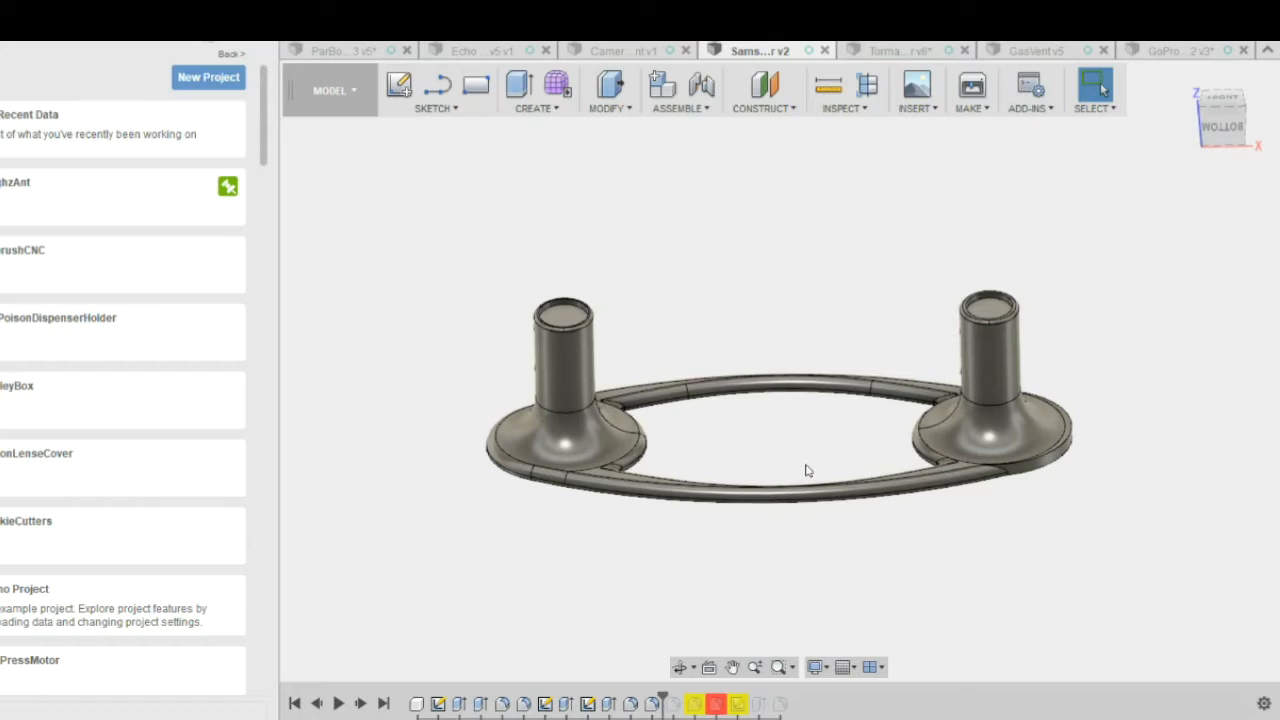
pyautogui.scroll(-1, 807, 470)
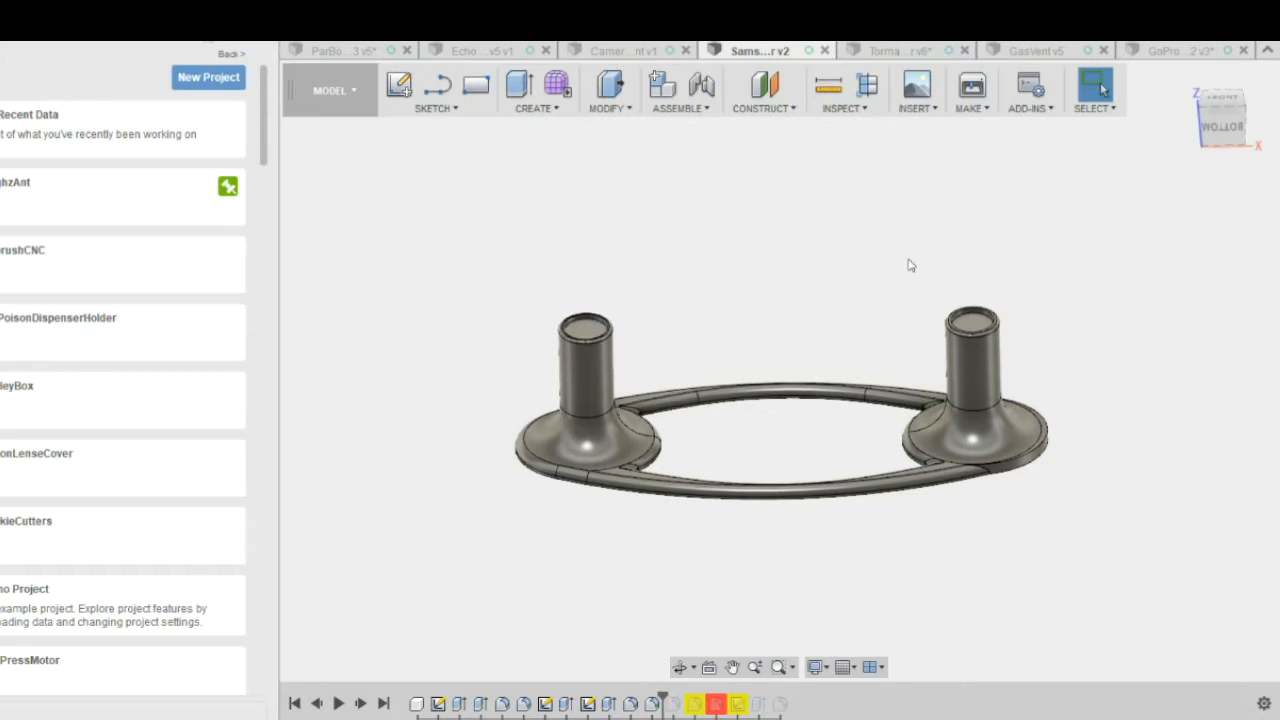
pyautogui.click(624, 50)
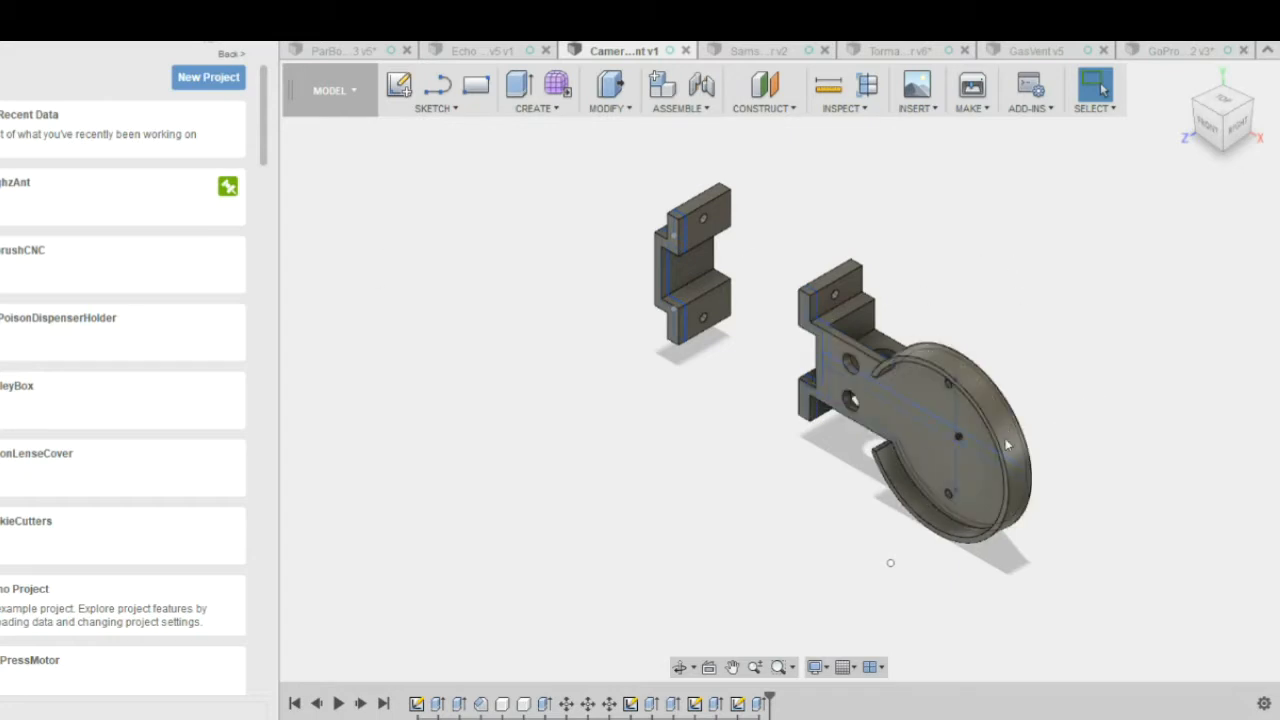
pyautogui.click(497, 52)
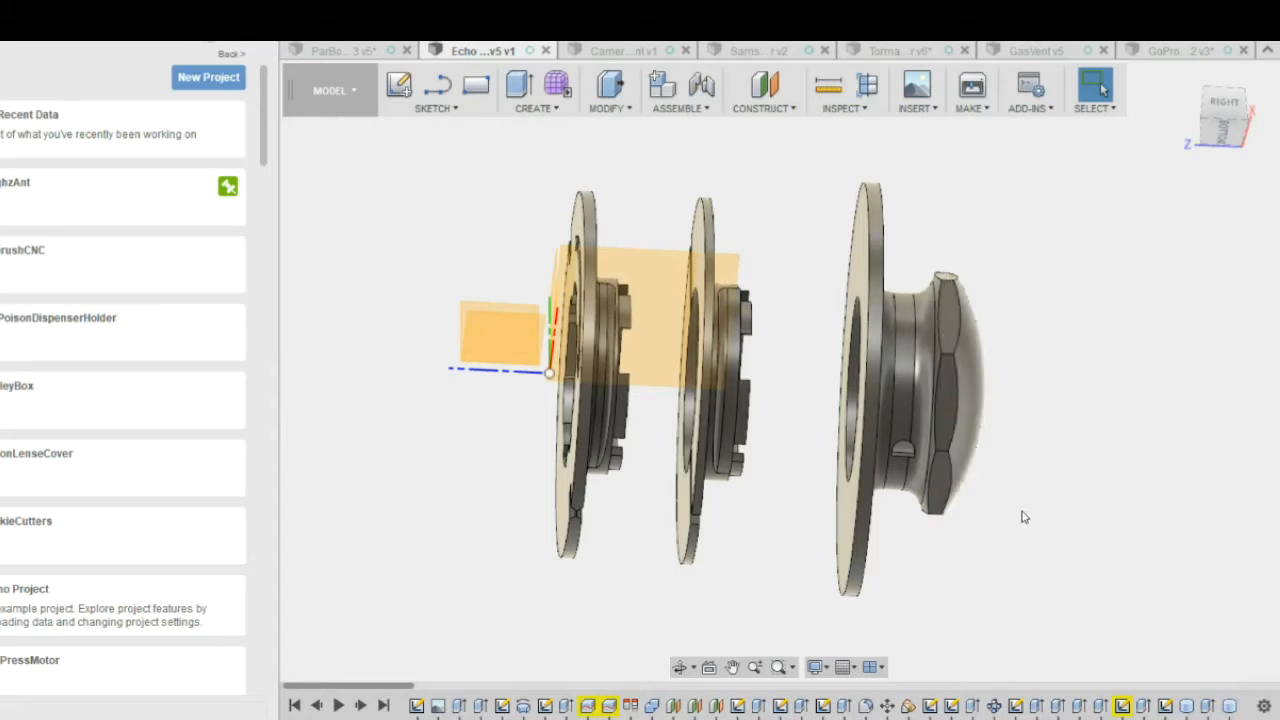
pyautogui.keyDown('shift'); pyautogui.moveTo(1054, 523); pyautogui.dragTo(1020, 569, button='middle'); pyautogui.keyUp('shift')
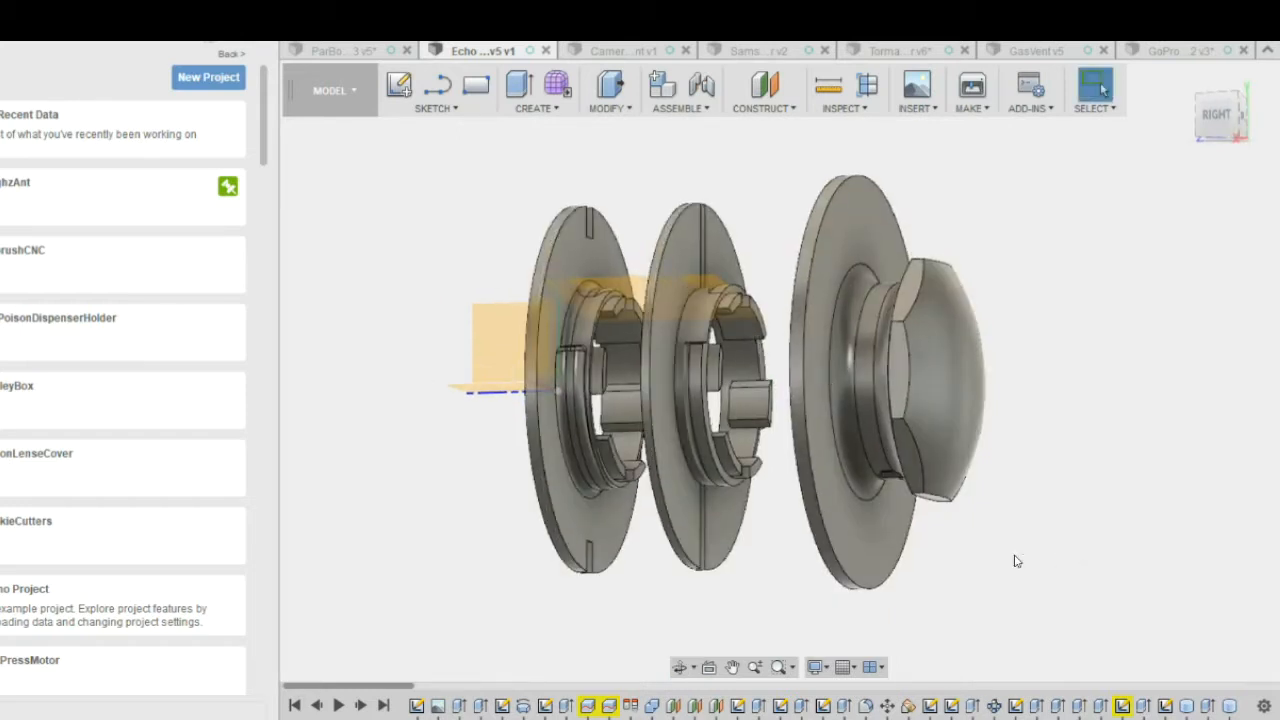
pyautogui.keyDown('shift'); pyautogui.moveTo(1014, 557); pyautogui.dragTo(1065, 557, button='middle'); pyautogui.keyUp('shift')
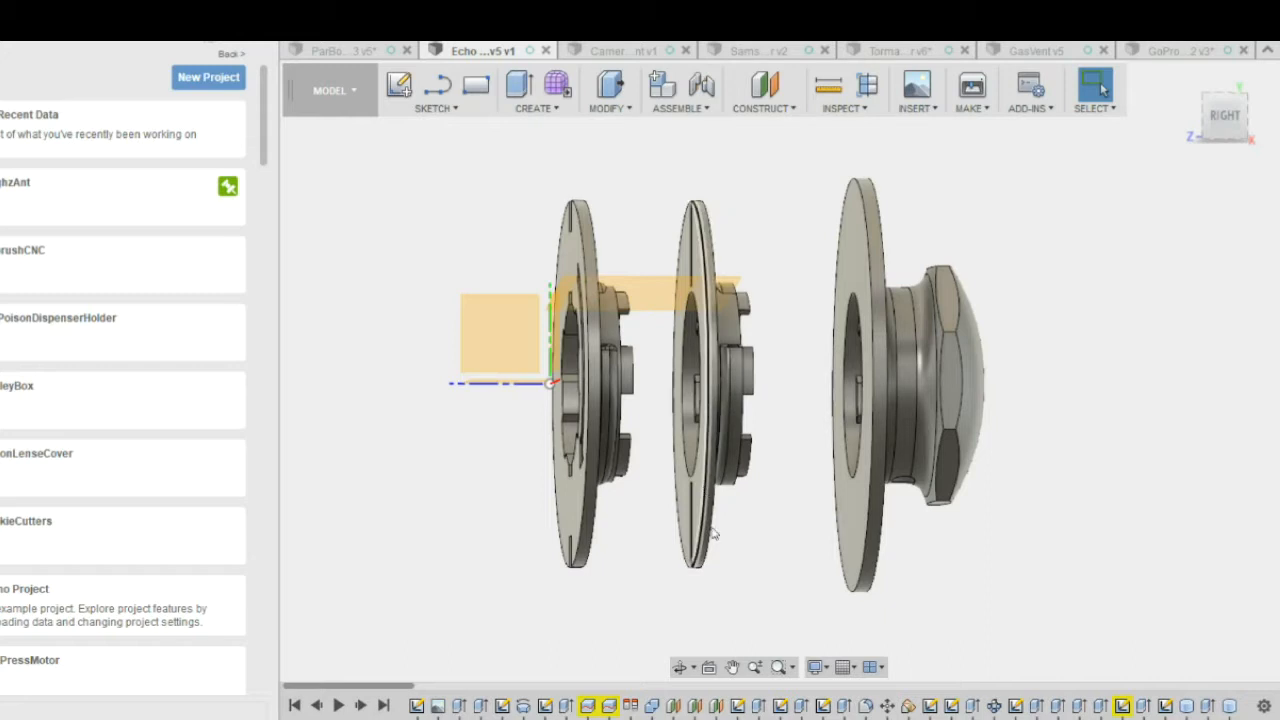
pyautogui.keyDown('shift'); pyautogui.moveTo(771, 586); pyautogui.dragTo(741, 587, button='middle'); pyautogui.keyUp('shift')
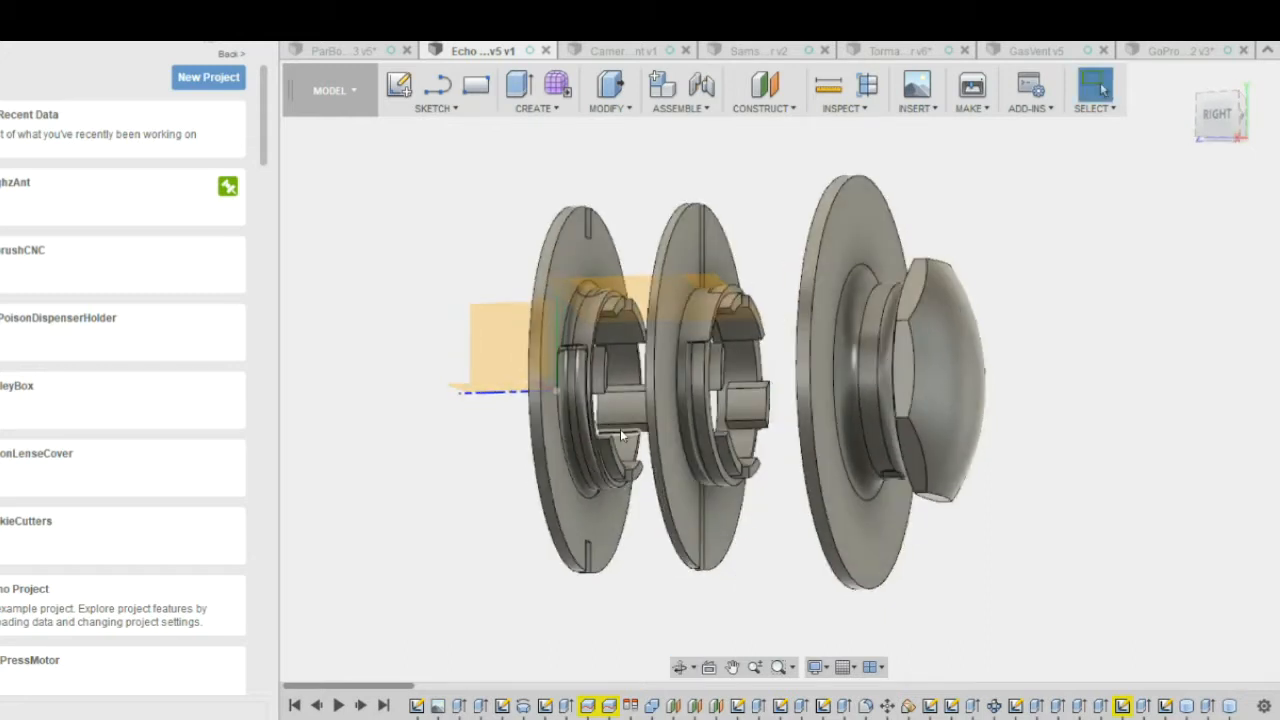
# Step: Inspect the disc and knob parts of the Echo ...v5 v1 design from the side, and switch to the ParBo...3 v5 box design
pyautogui.keyDown('shift'); pyautogui.moveTo(620, 622); pyautogui.dragTo(686, 626, button='middle'); pyautogui.keyUp('shift')
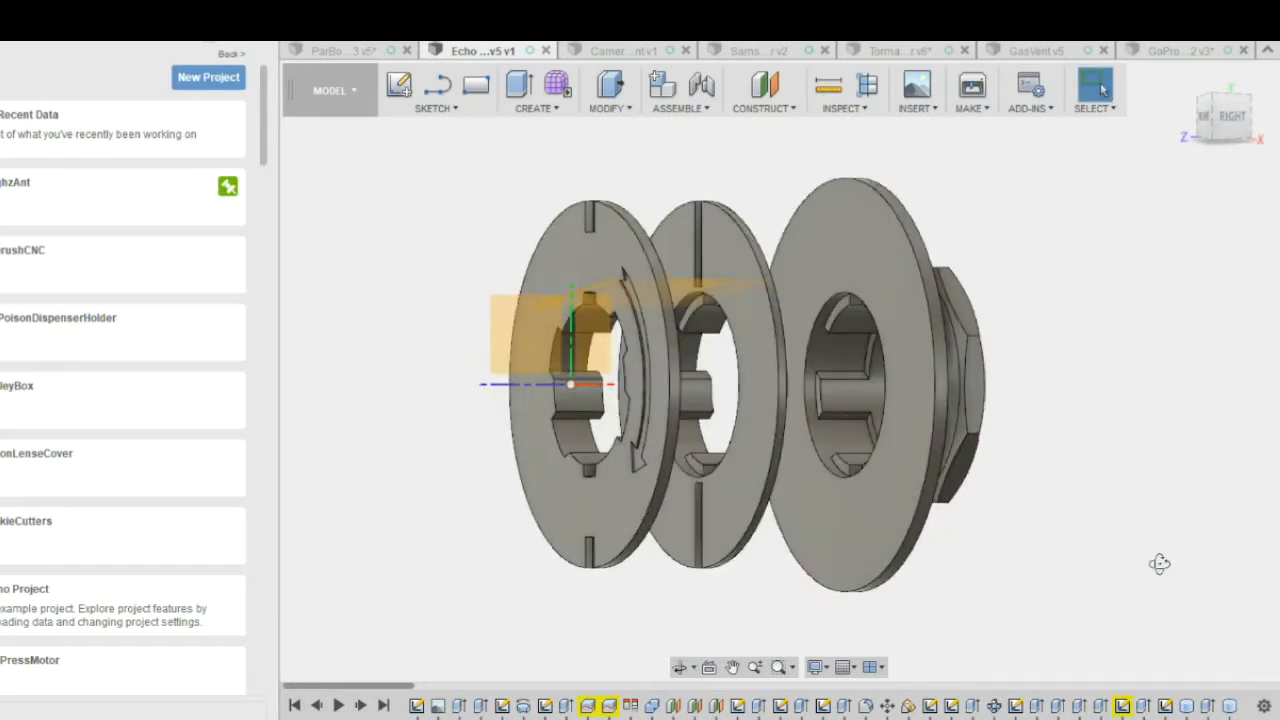
pyautogui.keyDown('shift'); pyautogui.moveTo(1160, 564); pyautogui.dragTo(1101, 570, button='middle'); pyautogui.keyUp('shift')
pyautogui.keyDown('shift'); pyautogui.moveTo(967, 562); pyautogui.dragTo(988, 556, button='middle'); pyautogui.keyUp('shift')
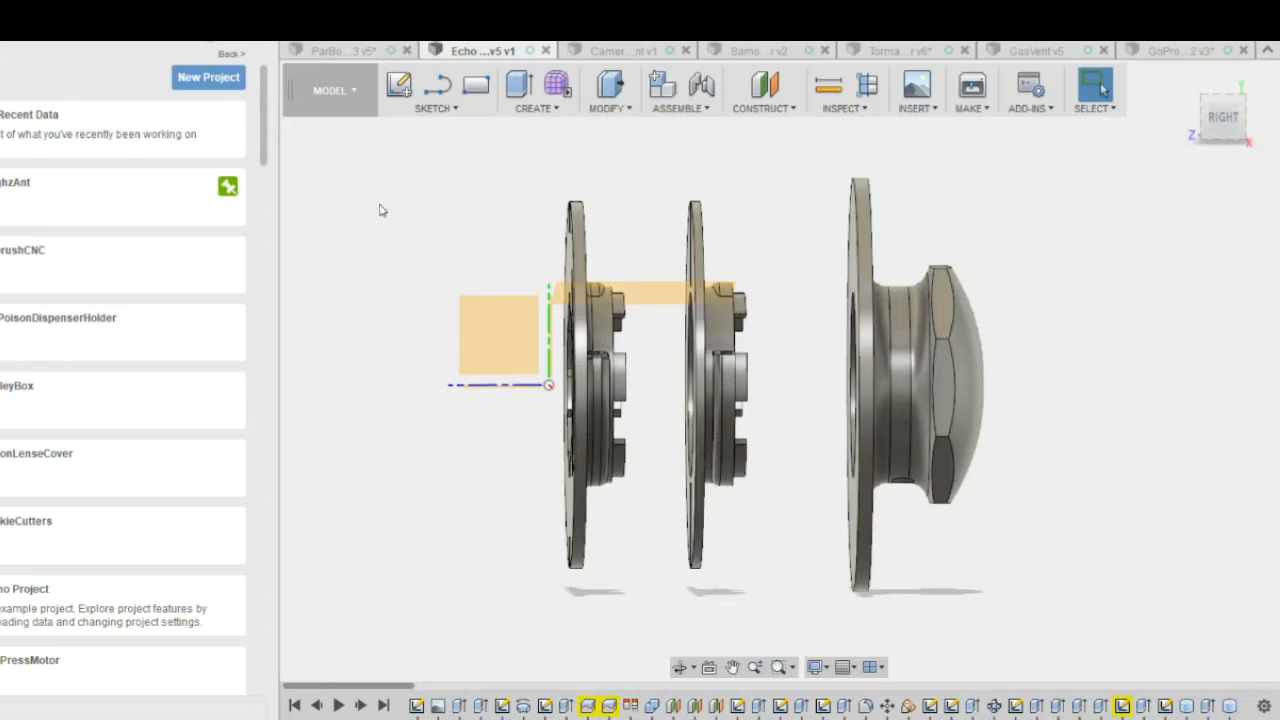
pyautogui.click(341, 51)
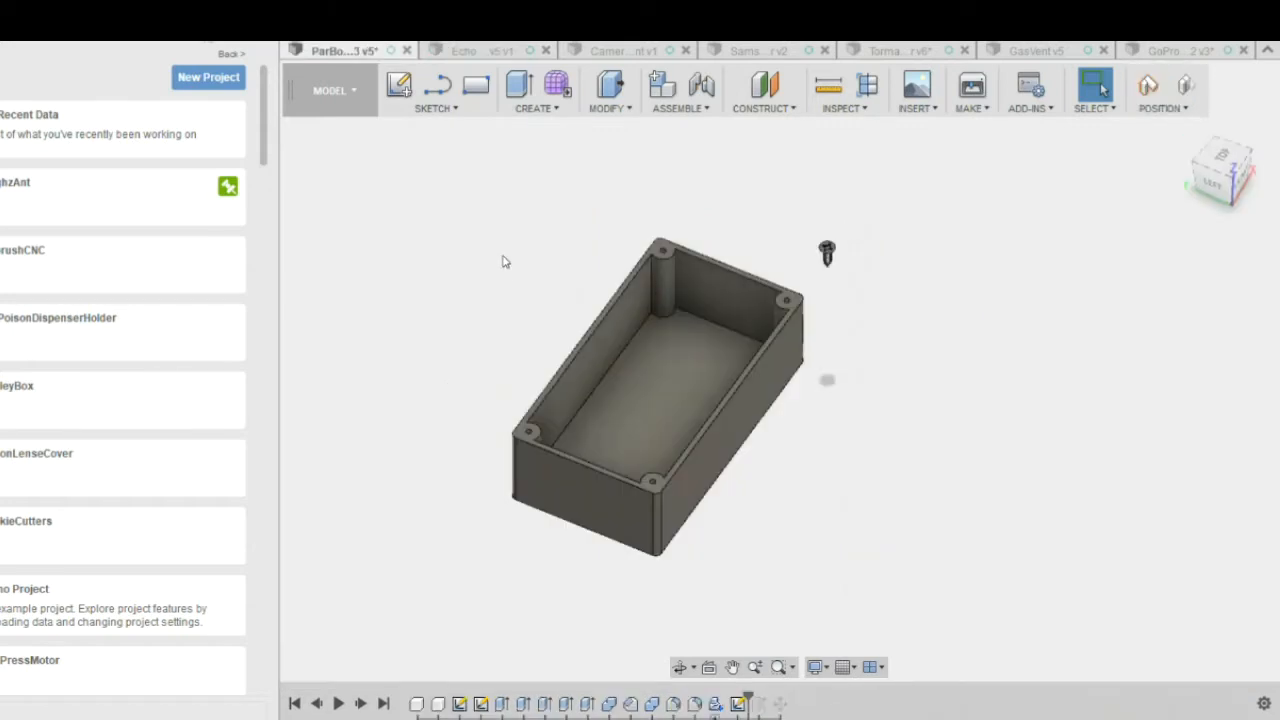
pyautogui.scroll(-1, 464, 266)
pyautogui.scroll(1, 464, 266)
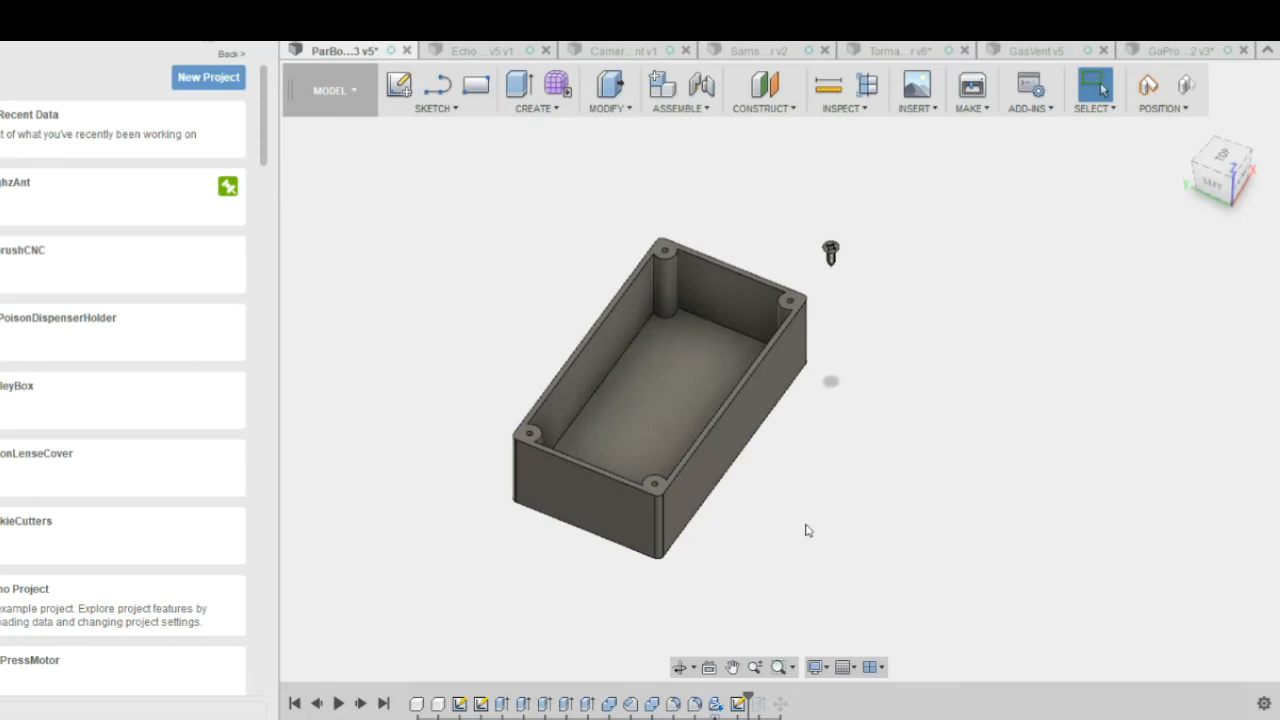
# Step: Set the box's Width user parameter to 55 mm in the parameter table
pyautogui.click(603, 109)
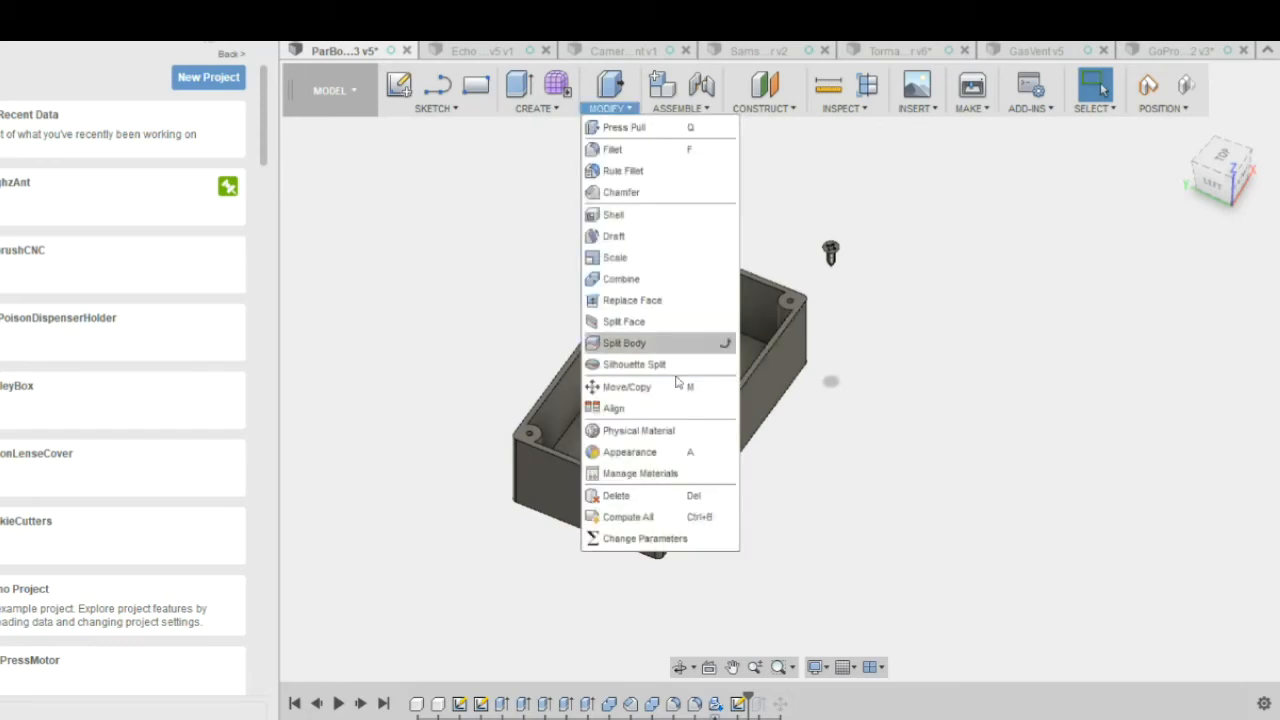
pyautogui.click(636, 541)
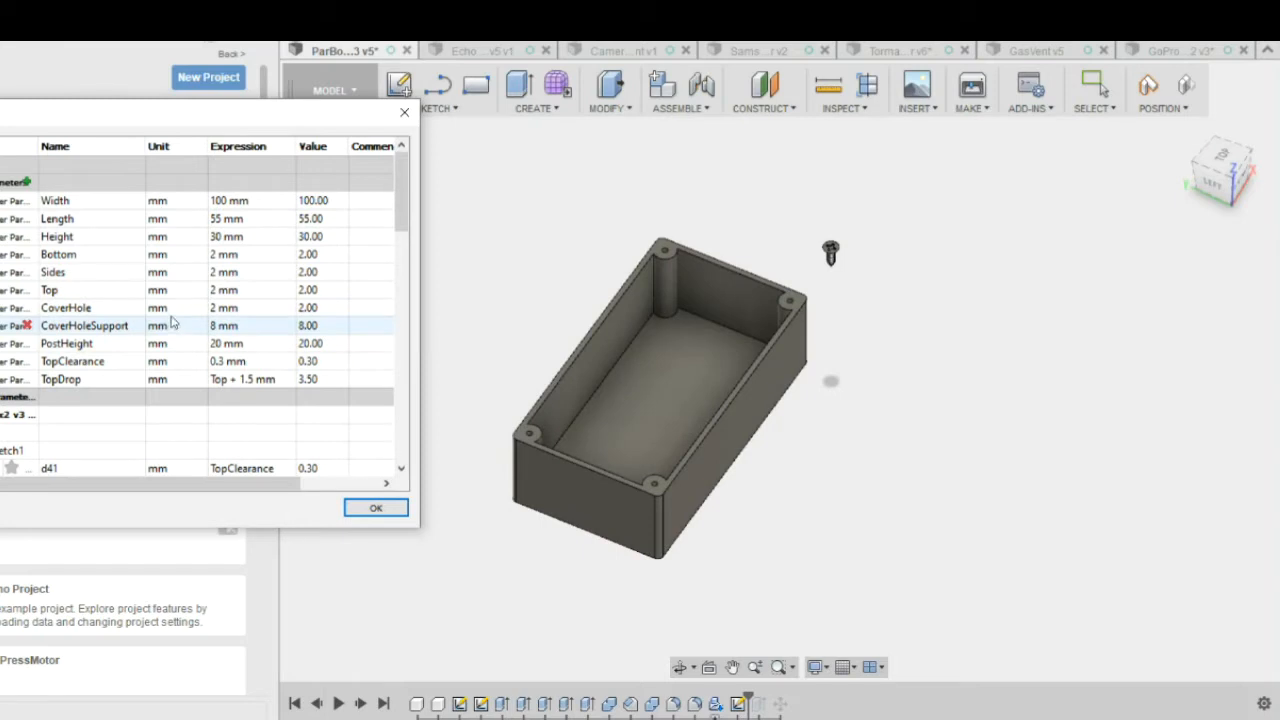
pyautogui.click(95, 205)
pyautogui.click(226, 205)
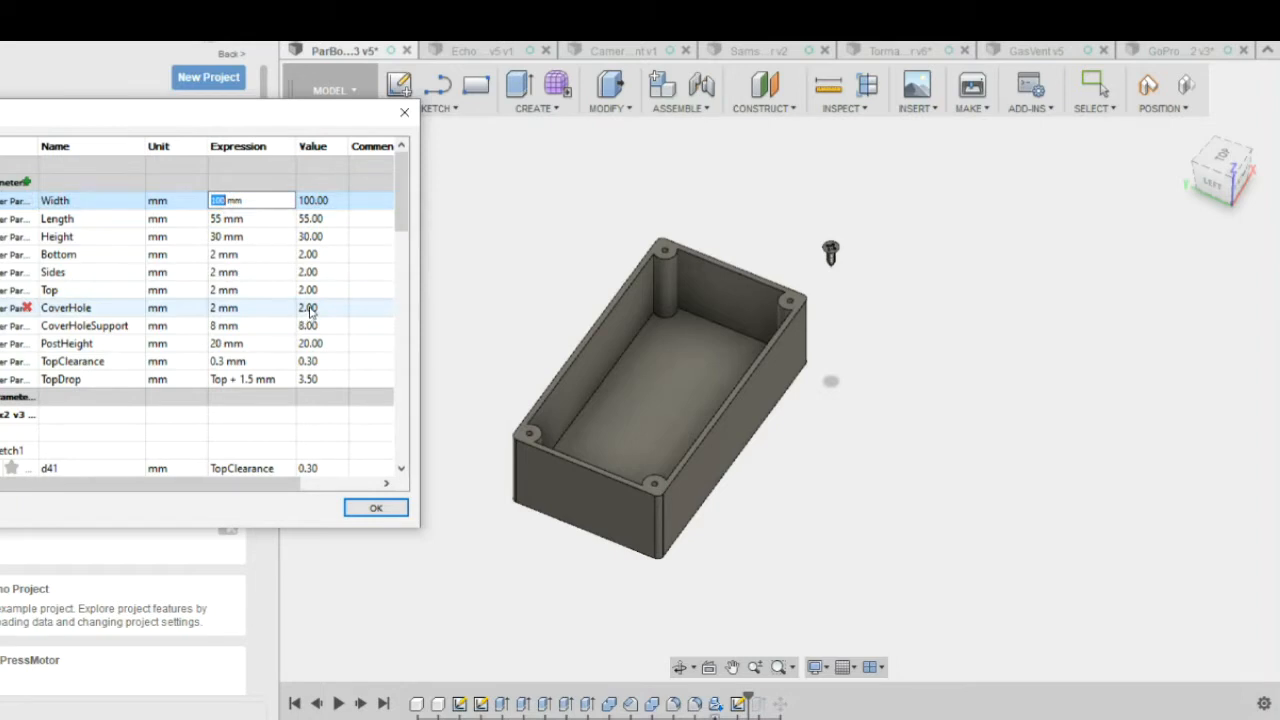
pyautogui.write('55')
pyautogui.click(362, 507)
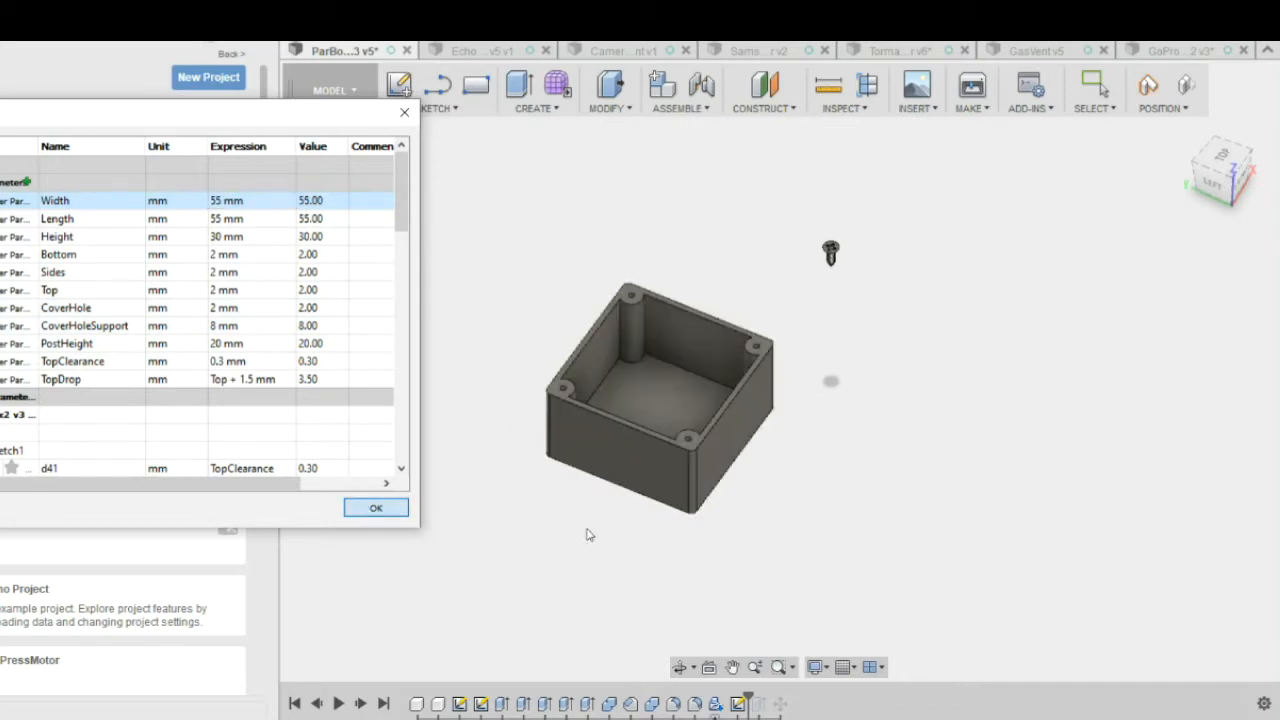
# Step: Set the box's Length user parameter to 100 mm and close the parameter table
pyautogui.doubleClick(238, 219)
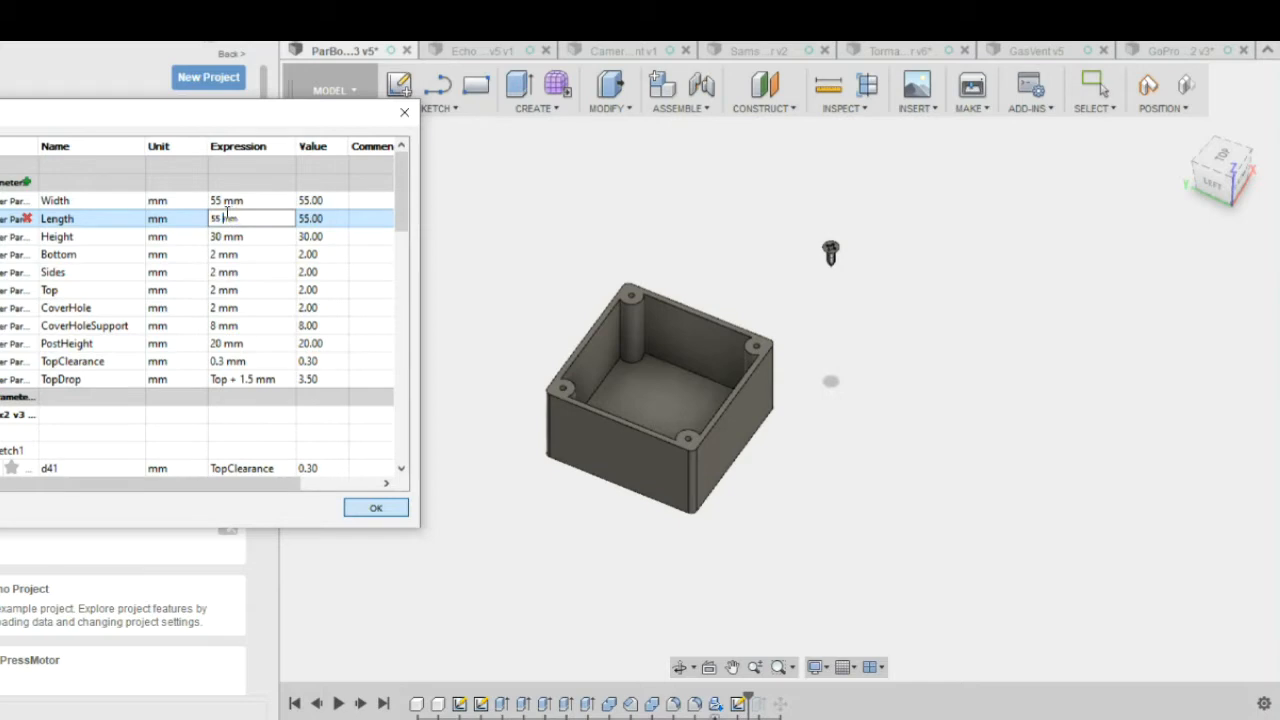
pyautogui.moveTo(222, 217); pyautogui.dragTo(208, 217)
pyautogui.write('100')
pyautogui.click(360, 509)
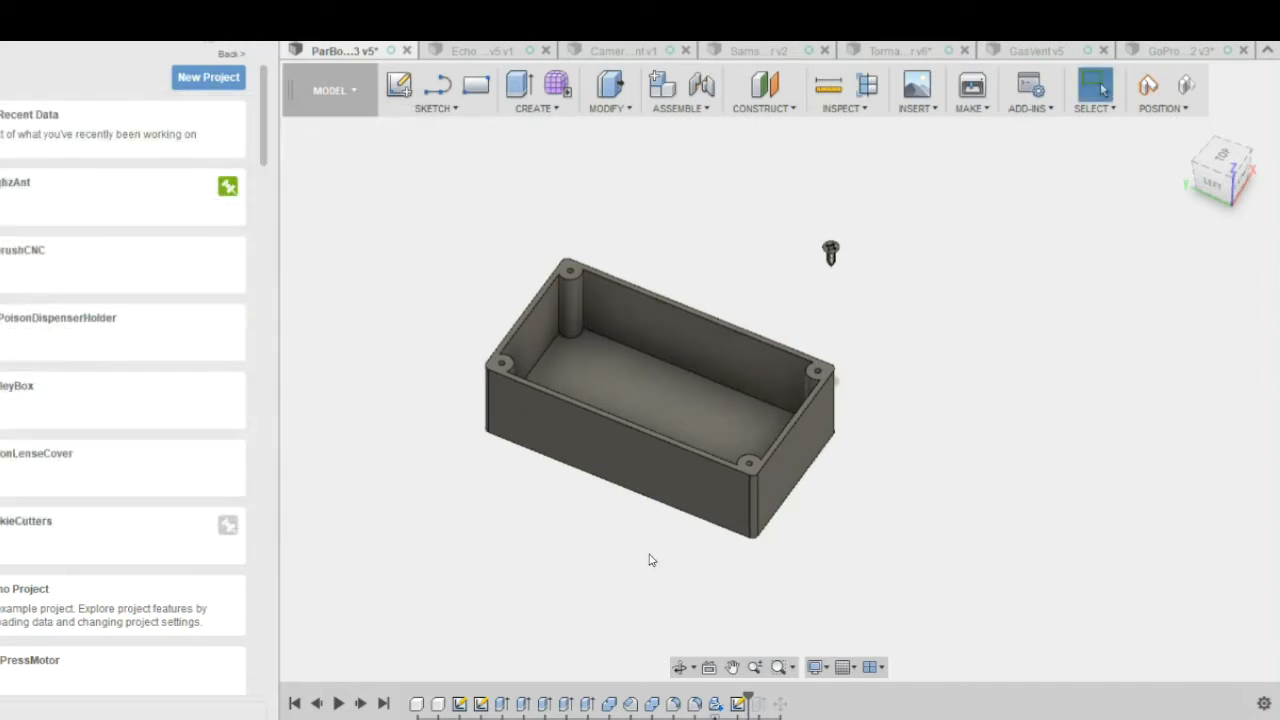
# Step: Make Sketch1, the box's base layout sketch, visible on the box floor
pyautogui.keyDown('shift'); pyautogui.moveTo(731, 596); pyautogui.dragTo(649, 611, button='middle'); pyautogui.keyUp('shift')
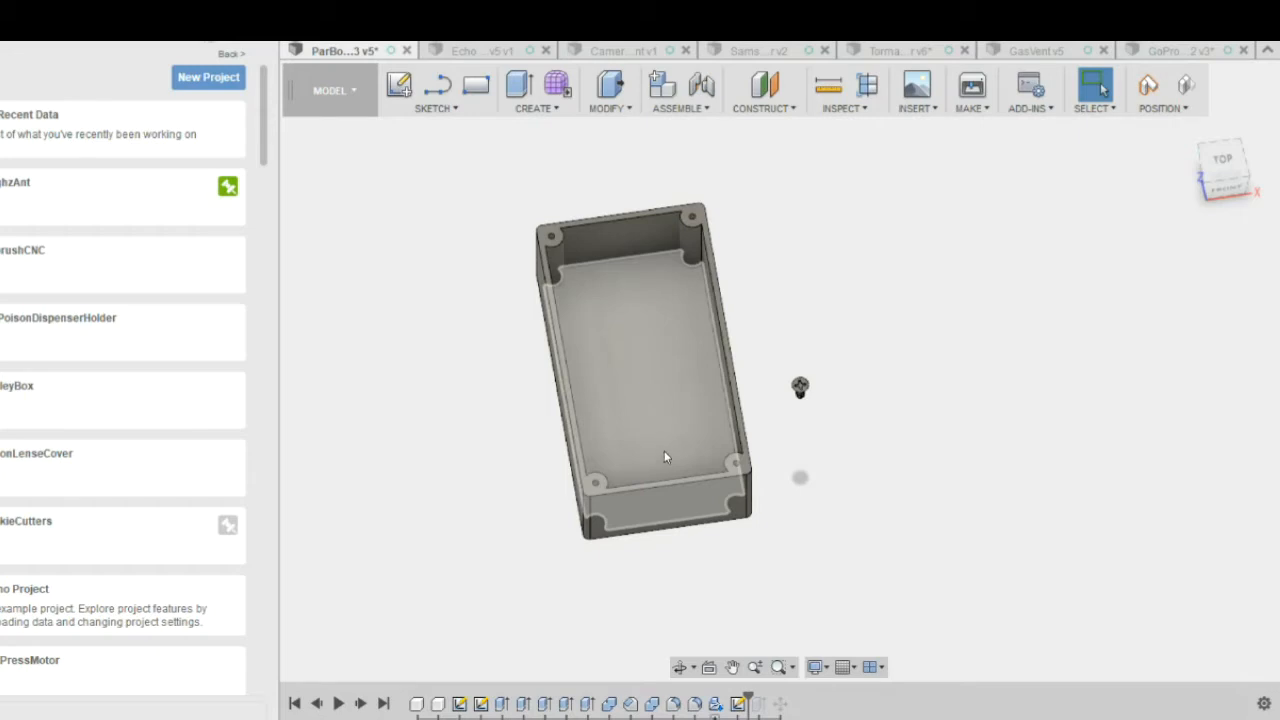
pyautogui.rightClick(458, 706)
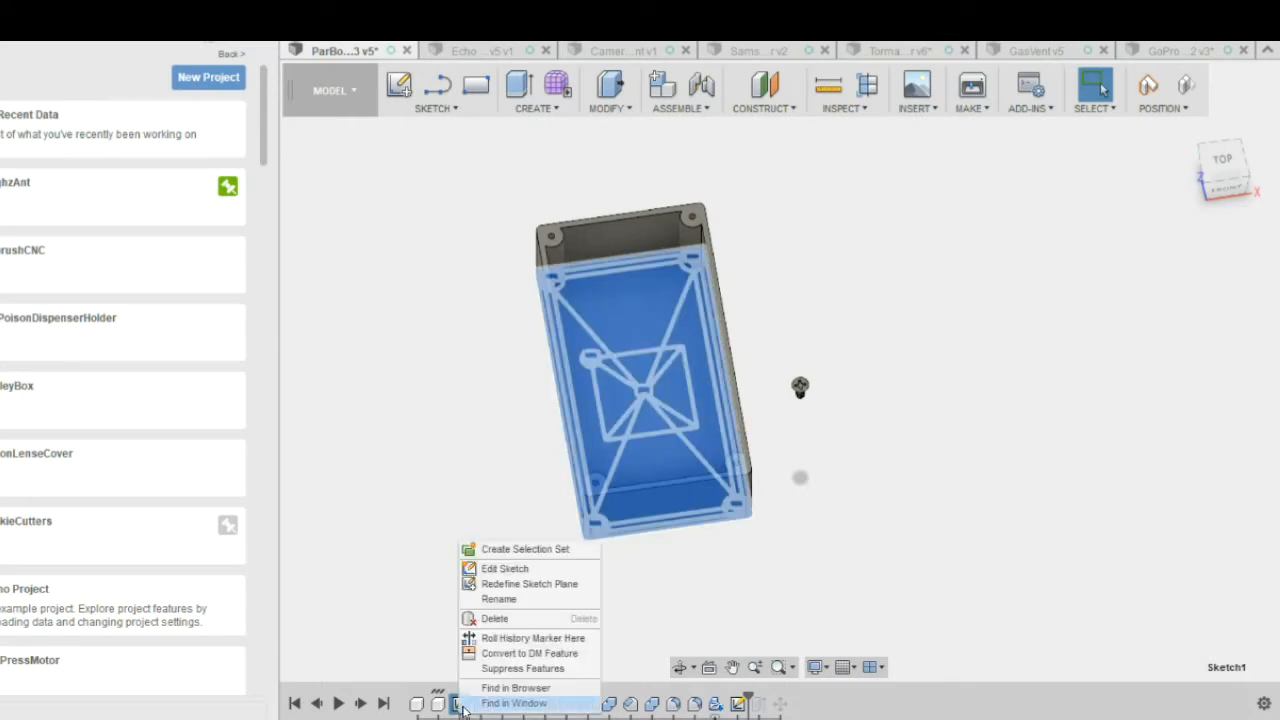
pyautogui.click(671, 606)
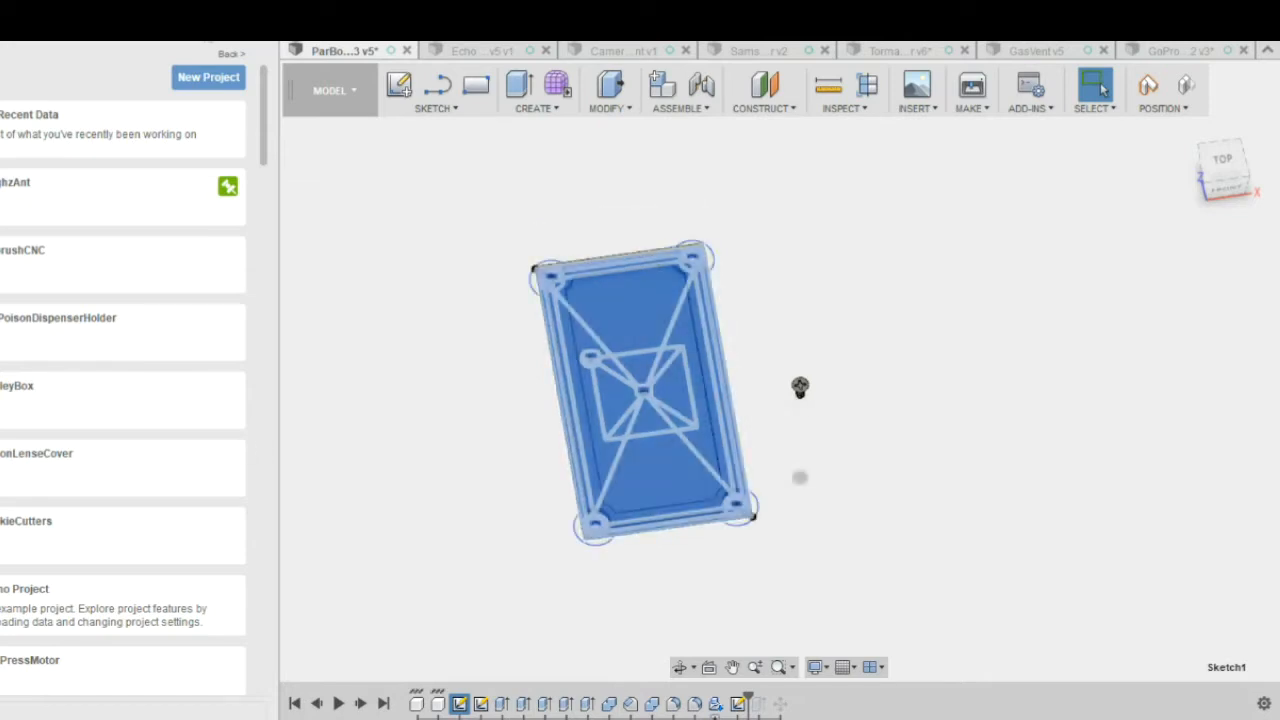
pyautogui.click(540, 537)
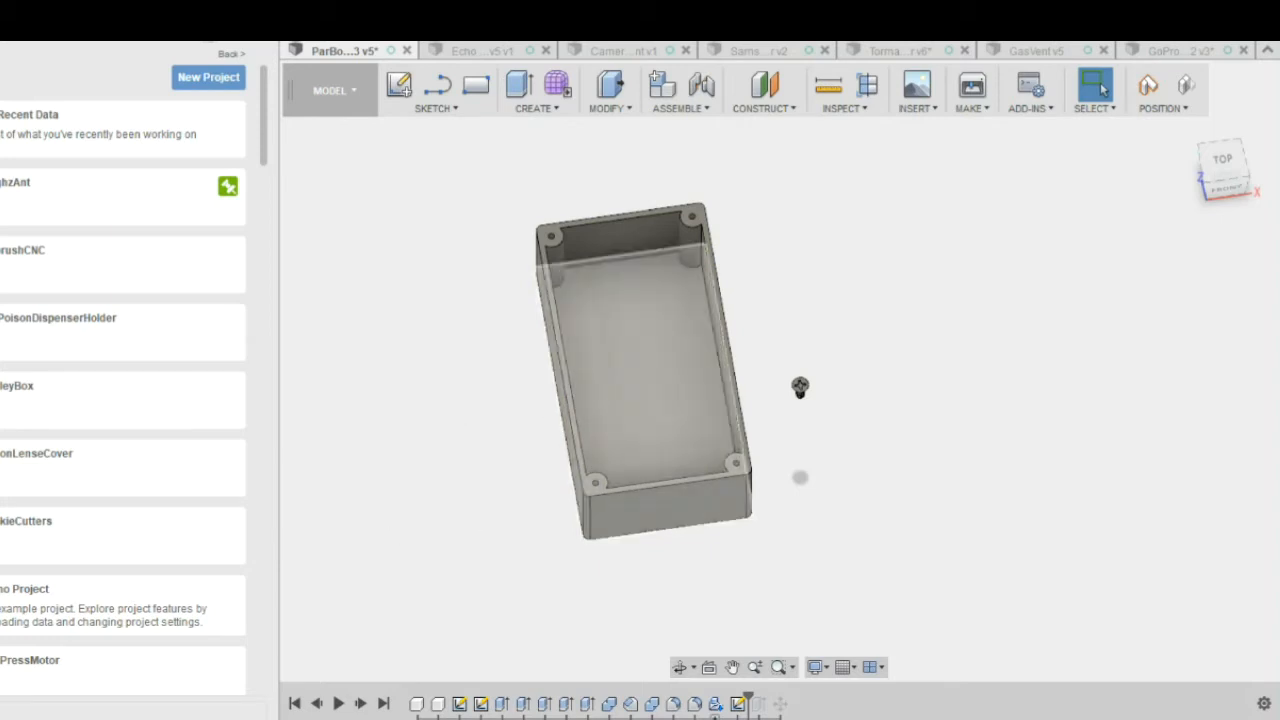
pyautogui.scroll(5, 590, 360)
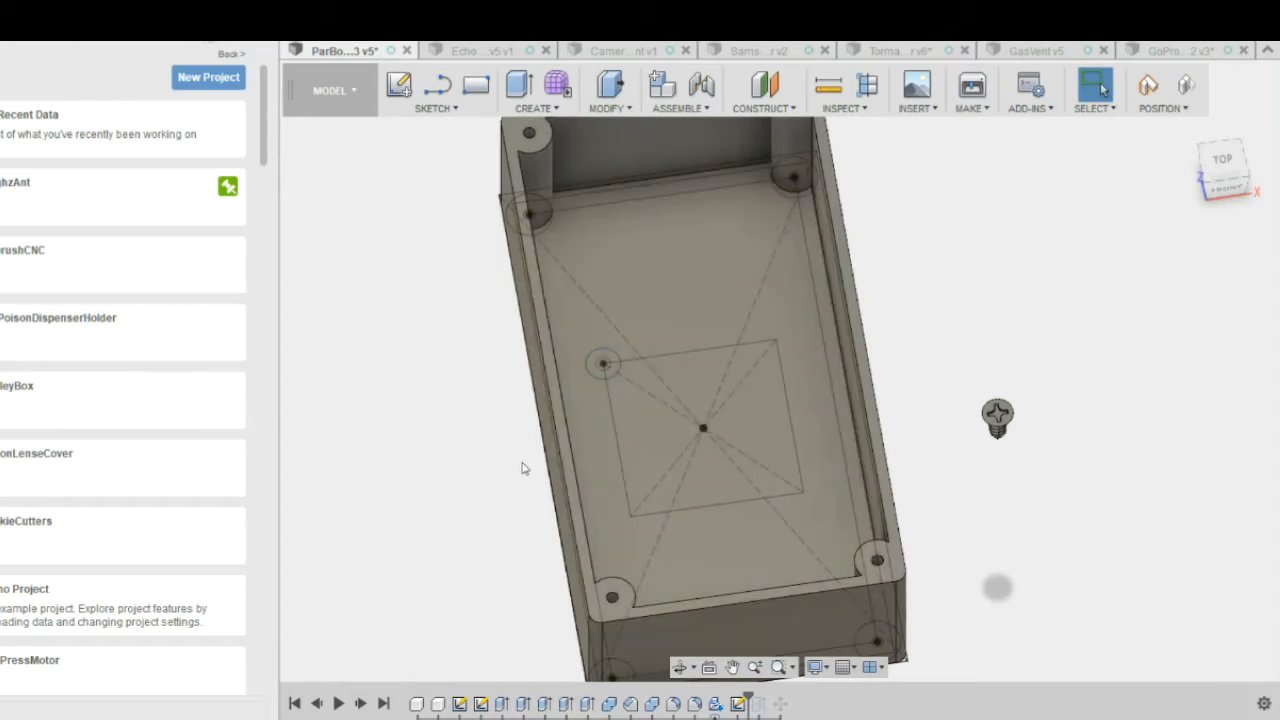
# Step: Capture the moved components' position, and extrude both halves of the ring at the inner rectangle's corner upward 12.30 mm, joined to the box
pyautogui.press('e')
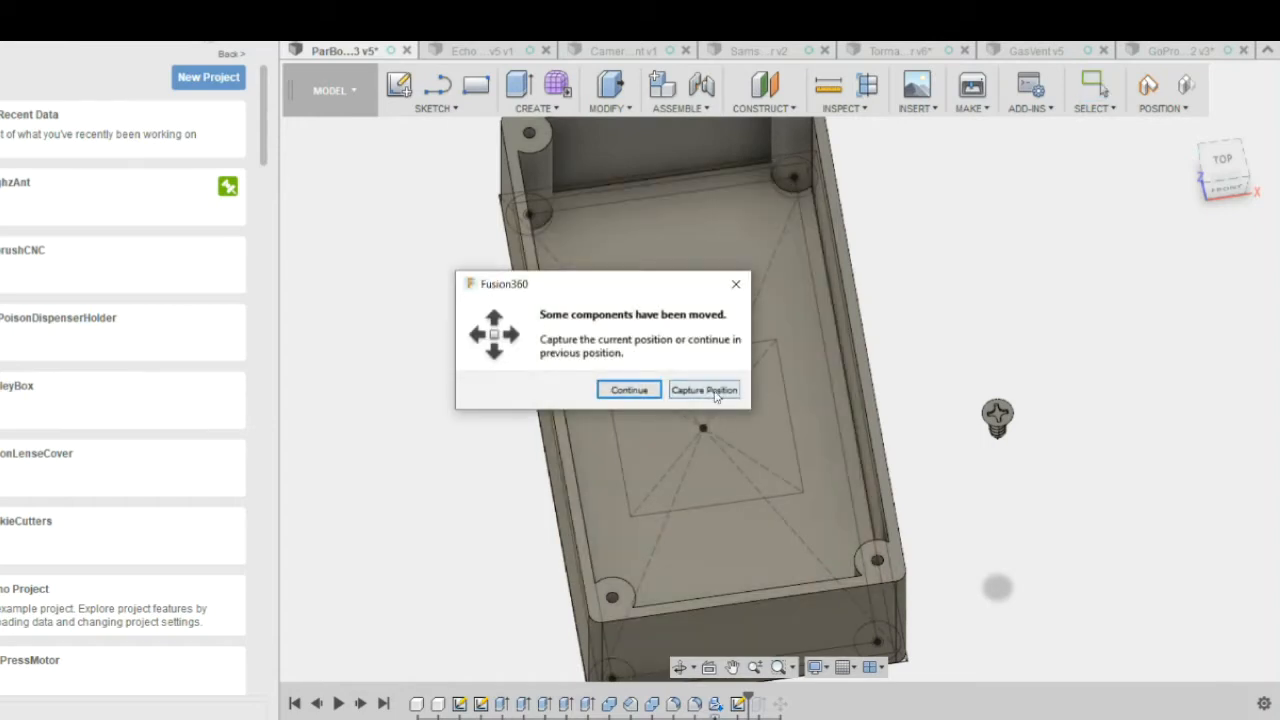
pyautogui.click(704, 390)
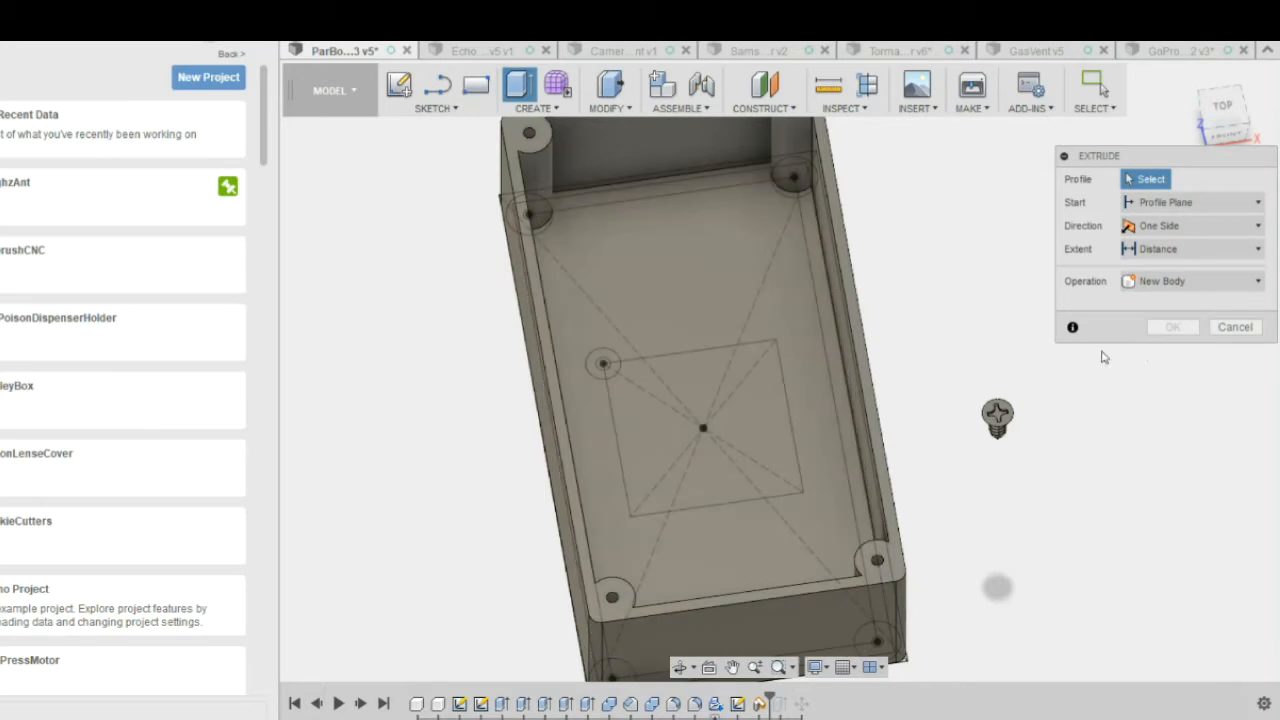
pyautogui.scroll(3, 603, 363)
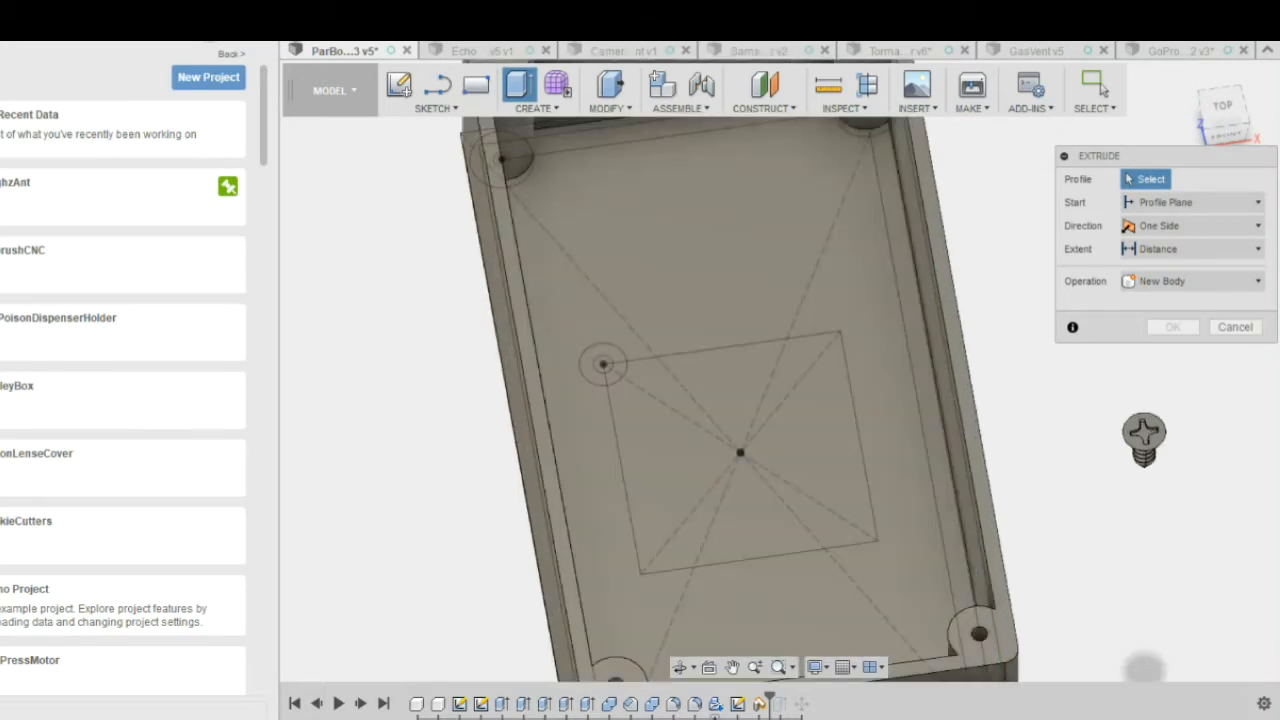
pyautogui.click(612, 375)
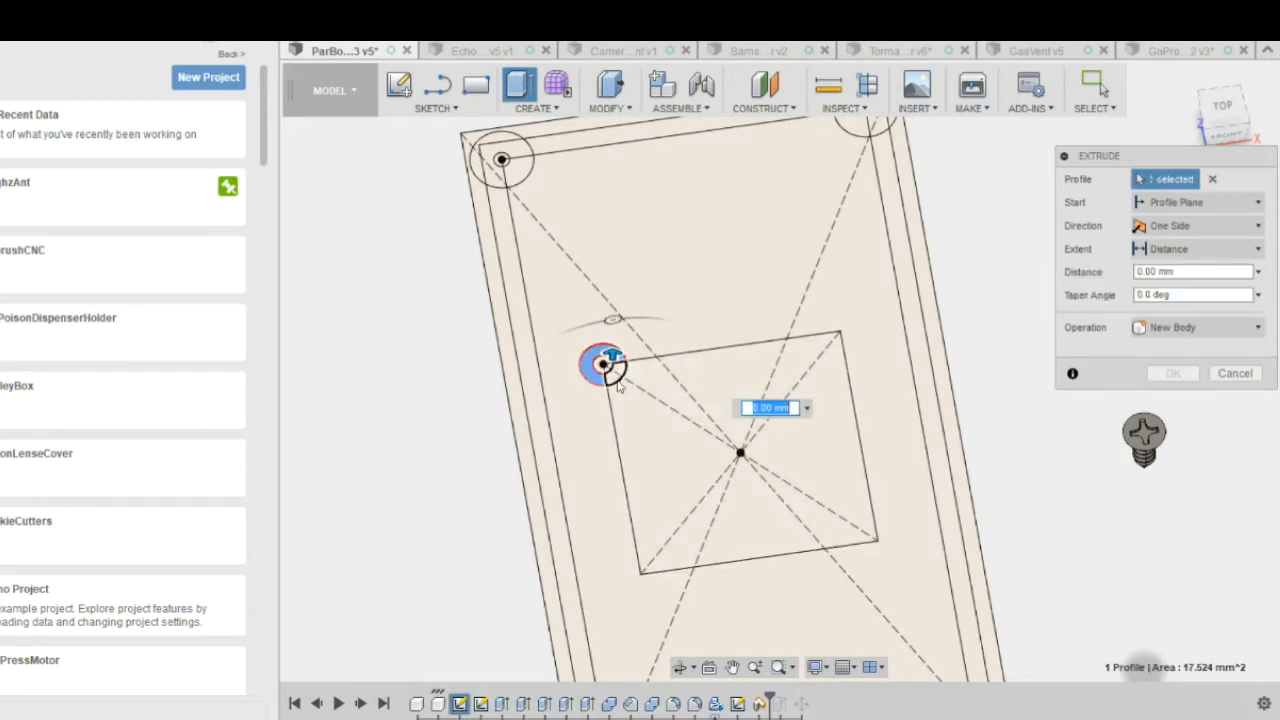
pyautogui.scroll(2, 617, 375)
pyautogui.click(615, 364)
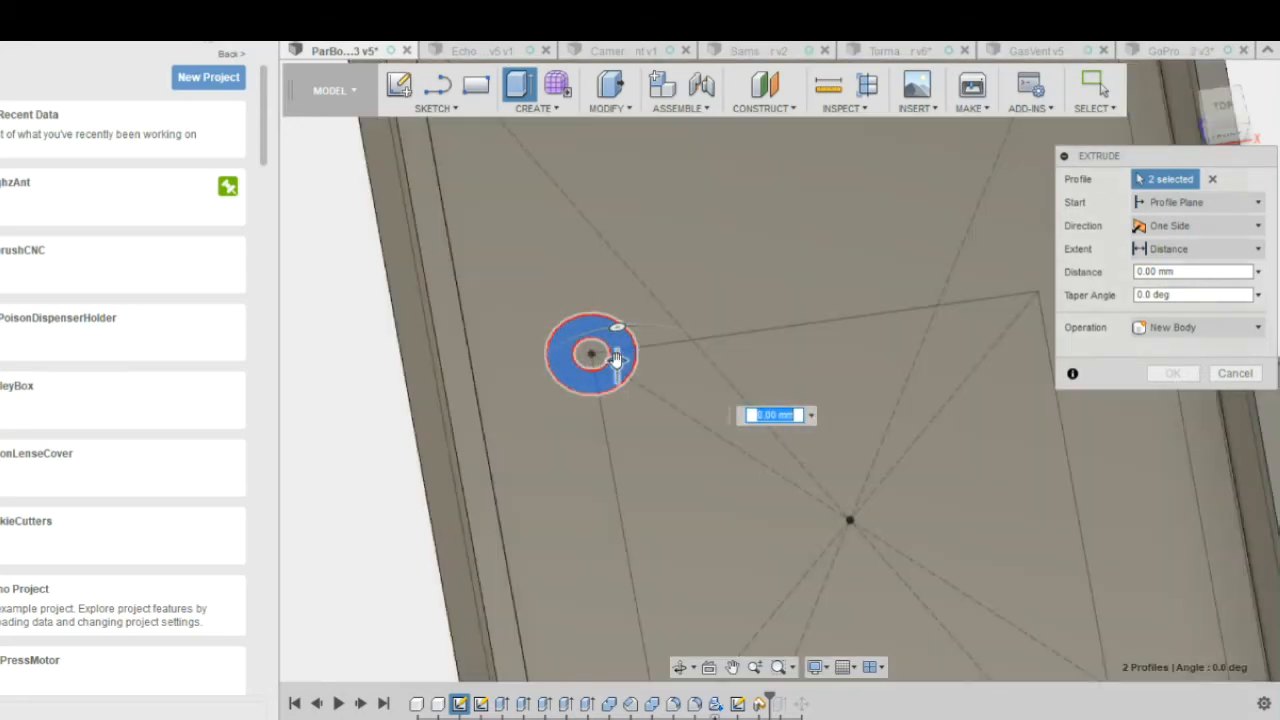
pyautogui.moveTo(617, 358); pyautogui.dragTo(617, 285)
pyautogui.keyDown('shift'); pyautogui.moveTo(893, 654); pyautogui.dragTo(820, 600, button='middle'); pyautogui.keyUp('shift')
pyautogui.moveTo(823, 500); pyautogui.dragTo(591, 530, button='middle')
pyautogui.click(1257, 330)
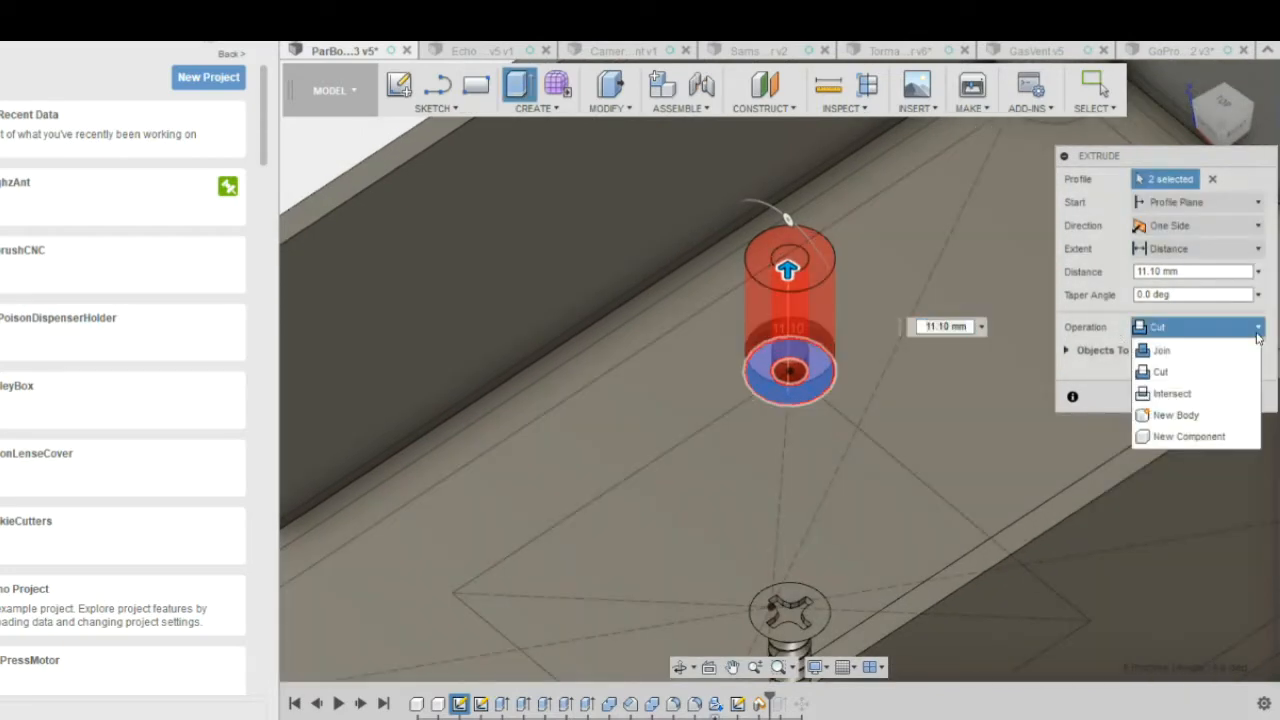
pyautogui.click(1162, 351)
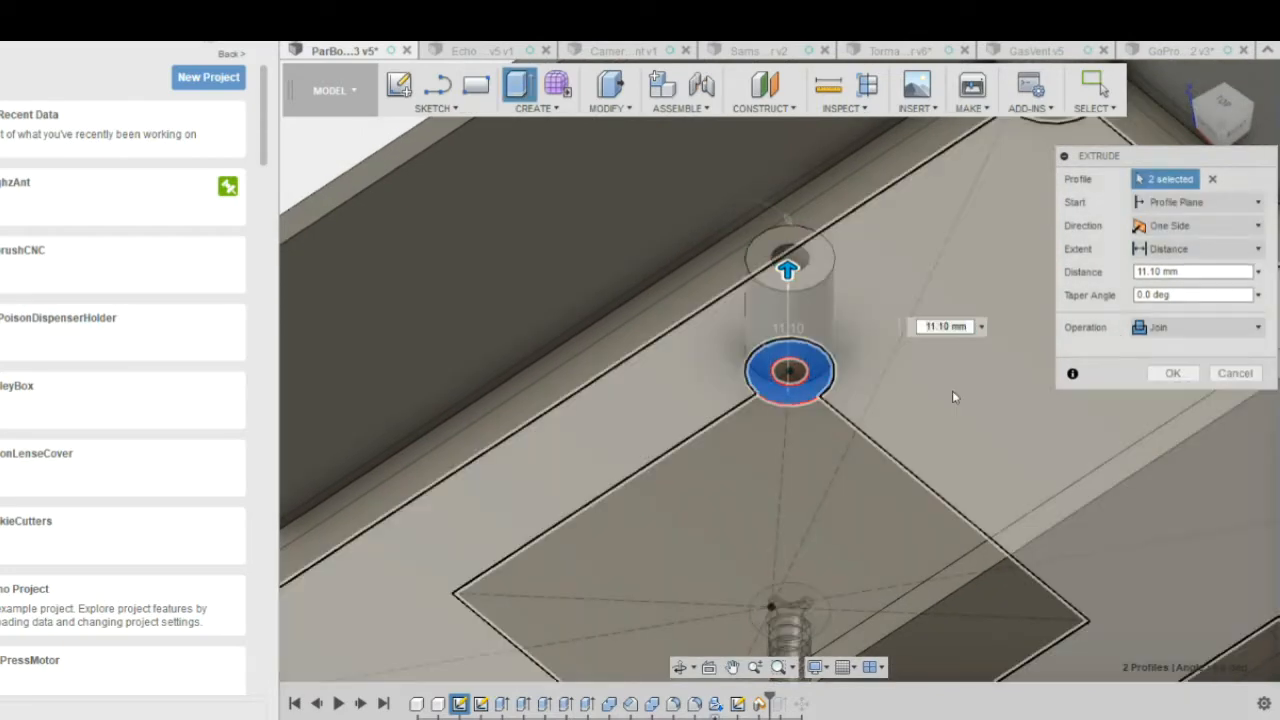
pyautogui.moveTo(805, 272)
pyautogui.mouseDown()
pyautogui.moveTo(800, 213)
pyautogui.moveTo(805, 259)
pyautogui.mouseUp()
pyautogui.scroll(-3, 872, 569)
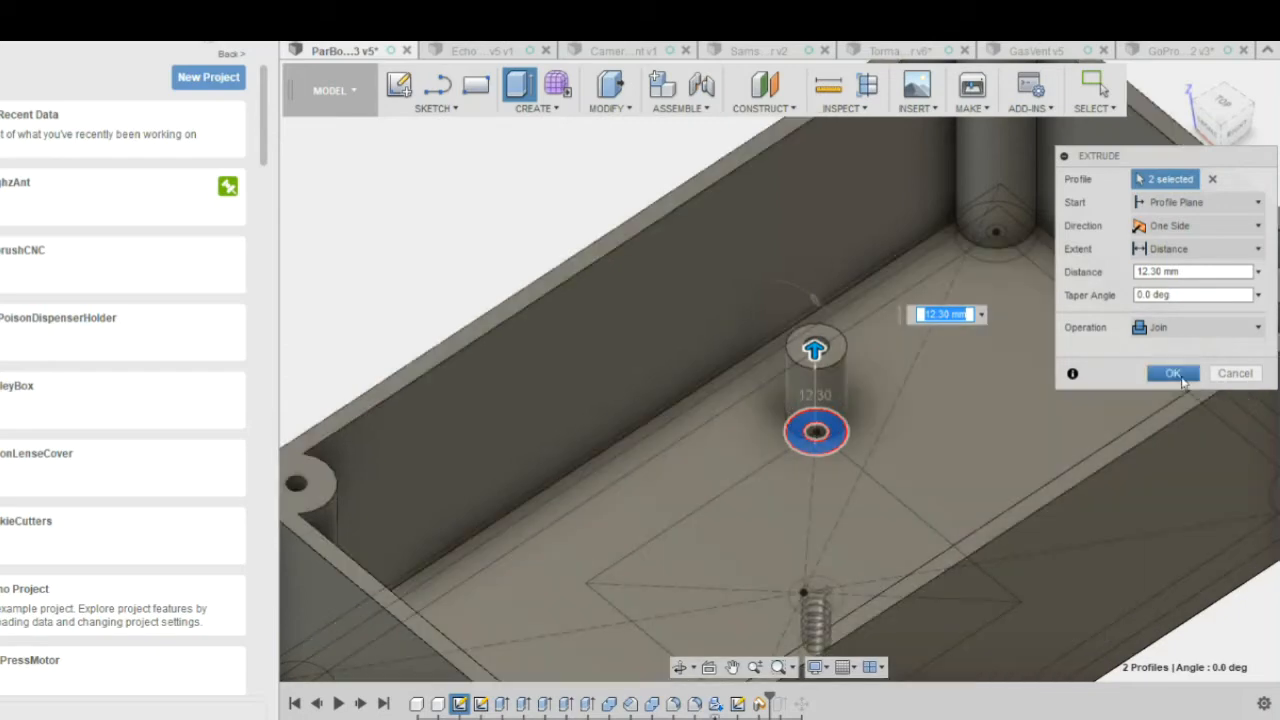
pyautogui.click(1172, 373)
# Step: Set the box's Length user parameter to 160 mm to test how the new post follows the resizing
pyautogui.keyDown('shift'); pyautogui.moveTo(986, 510); pyautogui.dragTo(795, 401, button='middle'); pyautogui.keyUp('shift')
pyautogui.scroll(-4, 1076, 554)
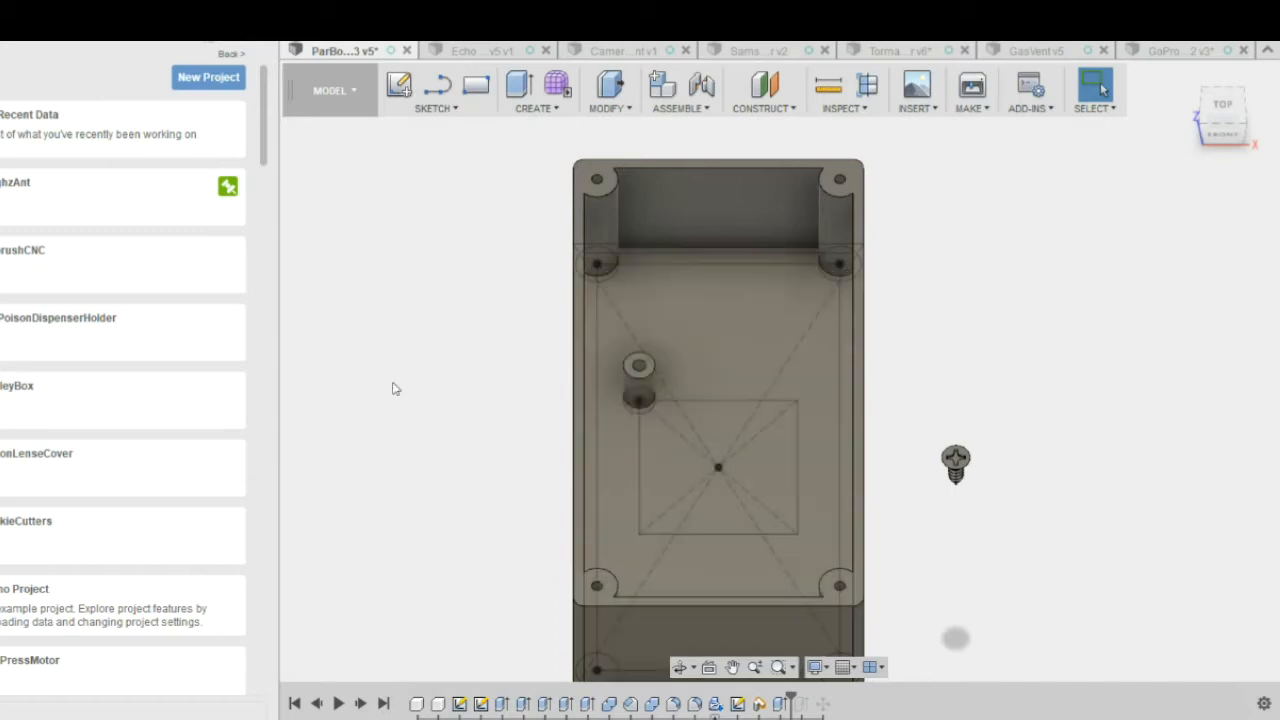
pyautogui.click(625, 110)
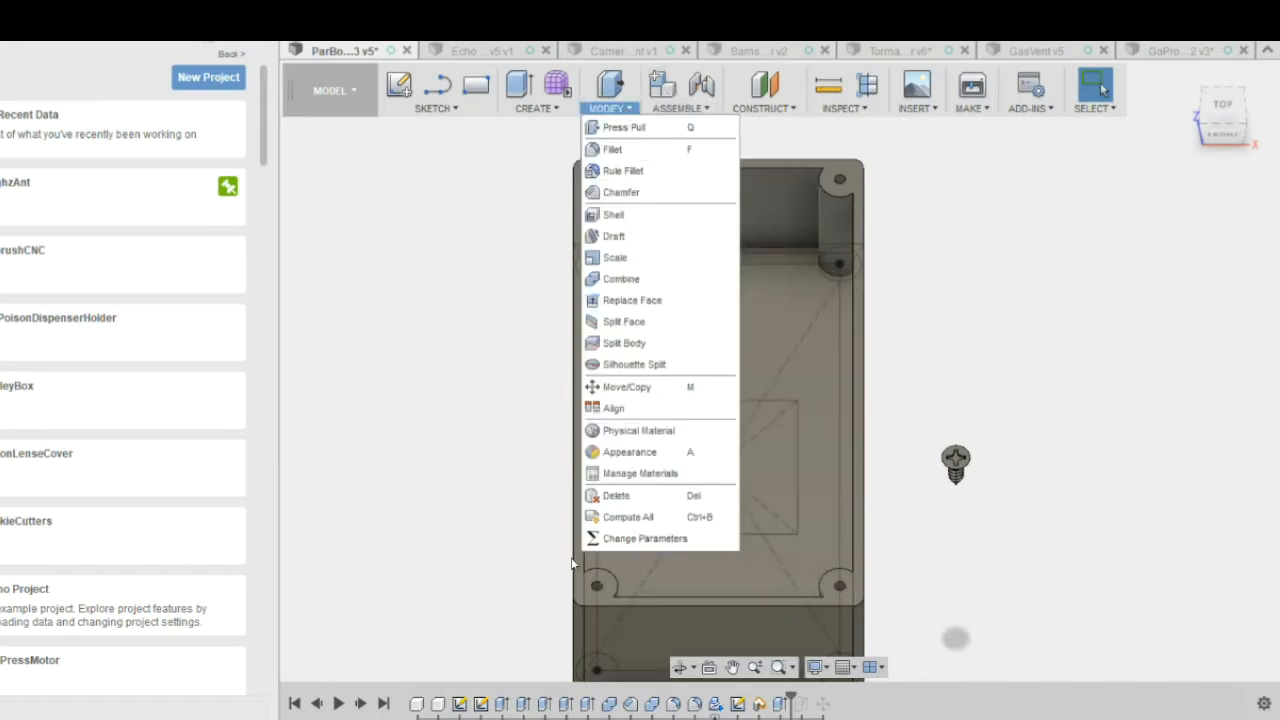
pyautogui.click(646, 537)
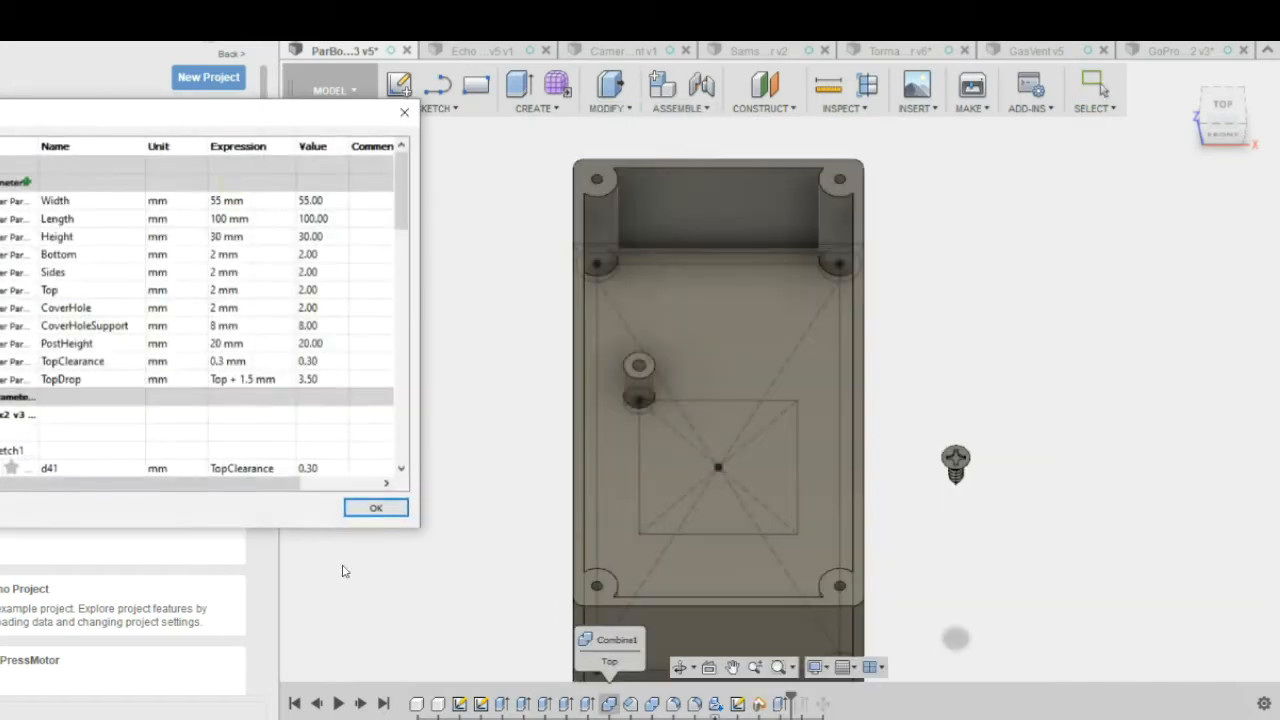
pyautogui.click(235, 225)
pyautogui.doubleClick(235, 222)
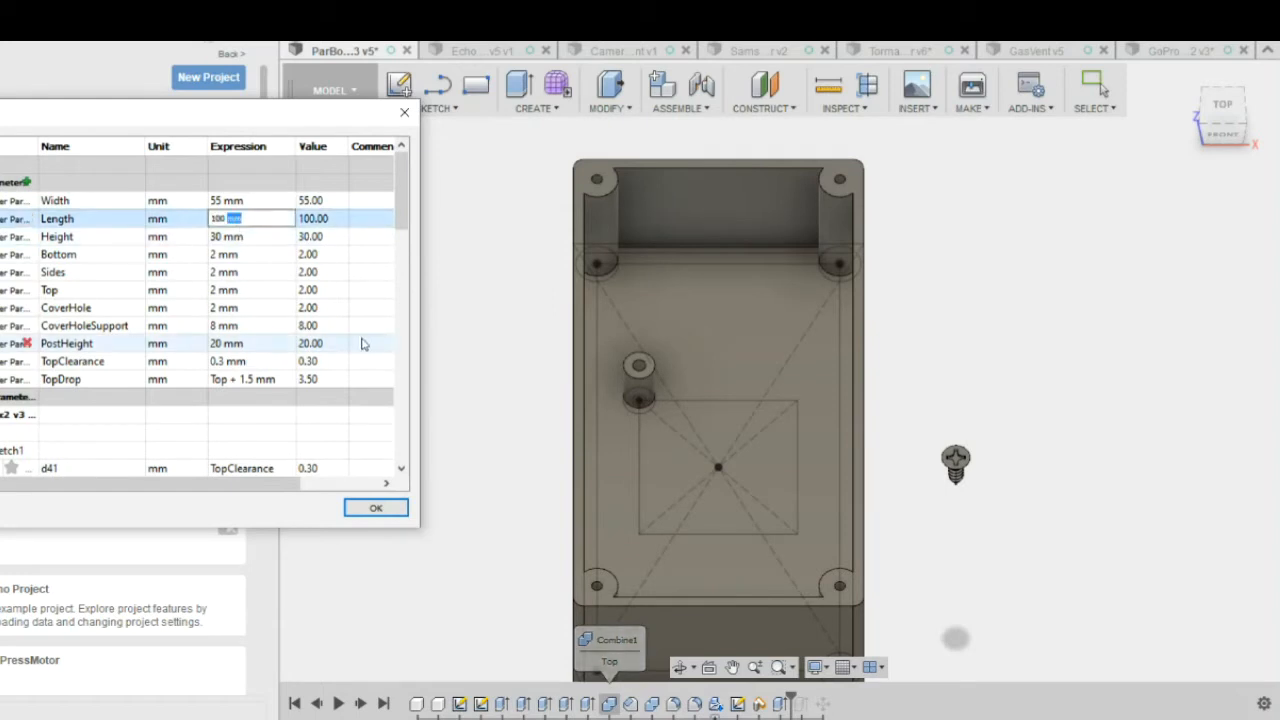
pyautogui.press('Left')
pyautogui.press('Left')
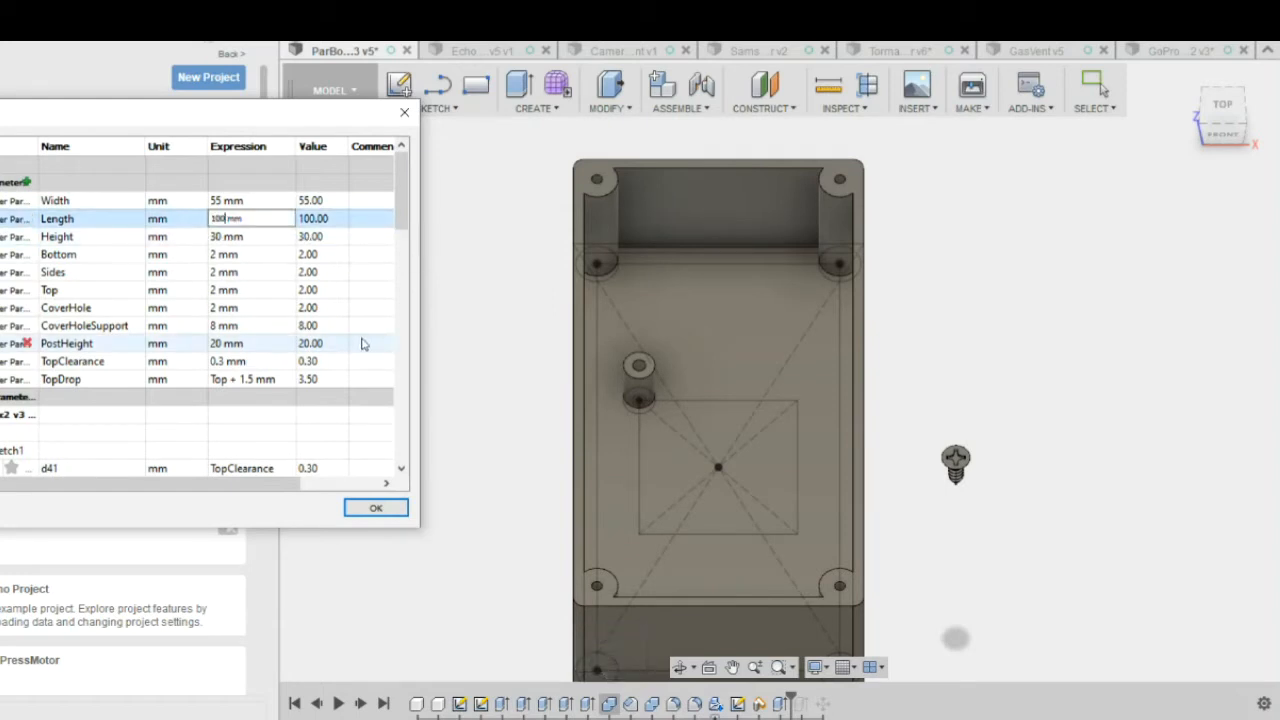
pyautogui.press('BackSpace')
pyautogui.press('BackSpace')
pyautogui.write('60')
pyautogui.press('Return')
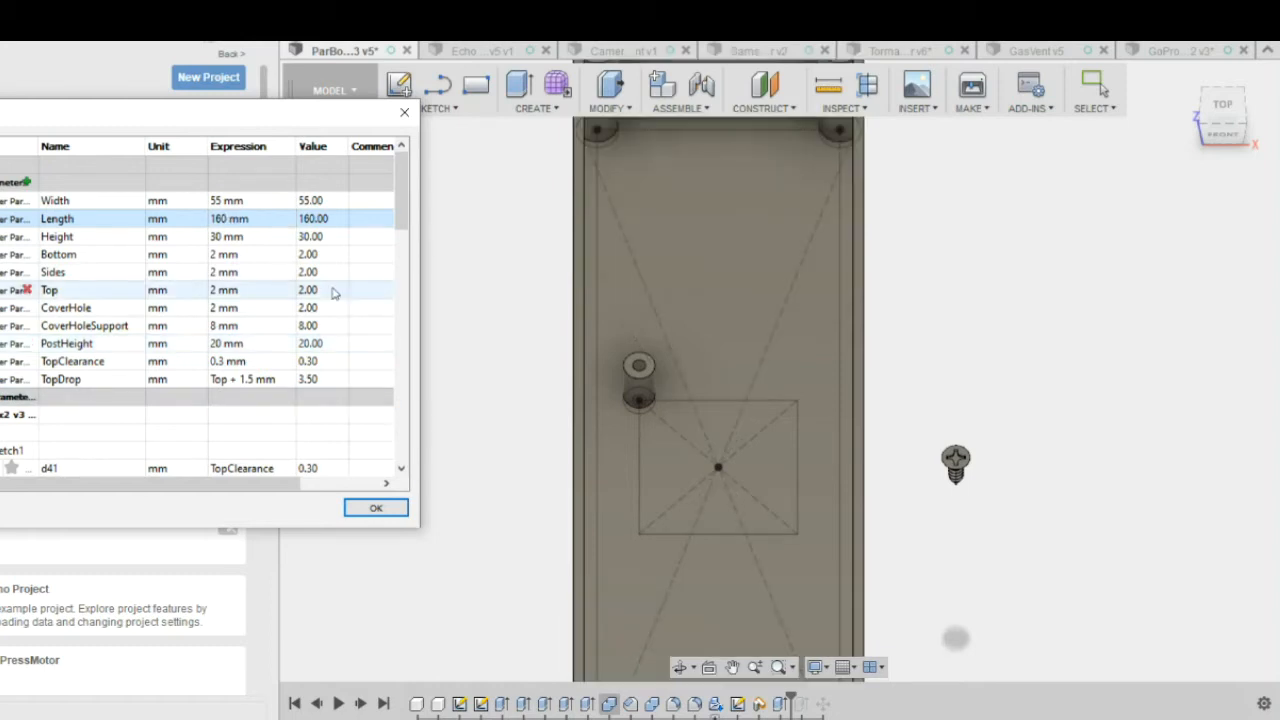
# Step: Set the Length user parameter to 60 mm, check the resized box from above, and close the parameter table
pyautogui.doubleClick(217, 219)
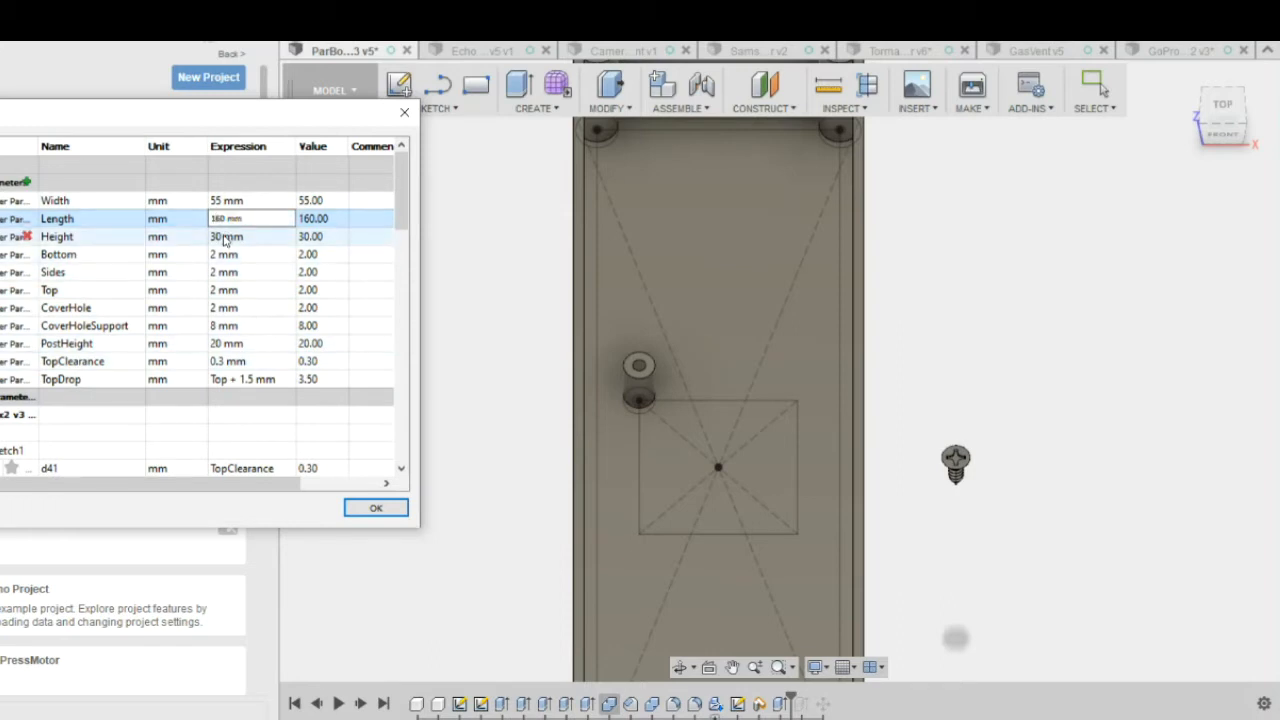
pyautogui.press('BackSpace')
pyautogui.press('Return')
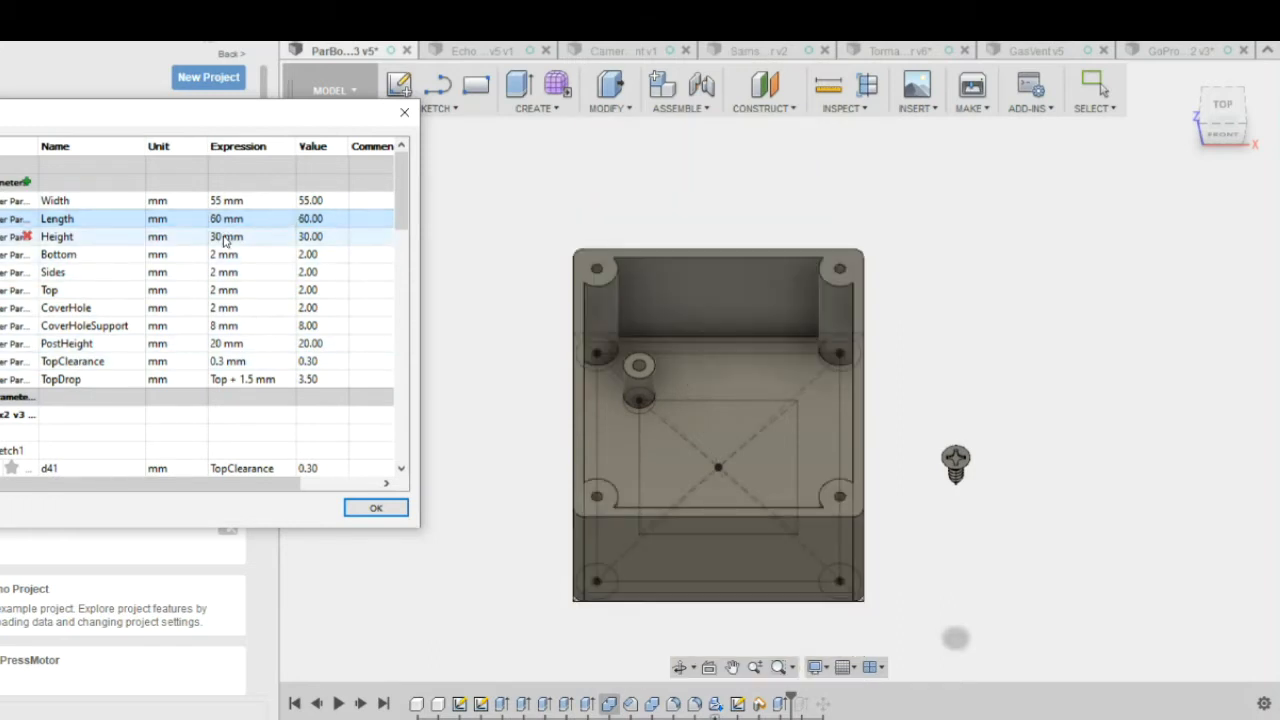
pyautogui.keyDown('shift'); pyautogui.moveTo(1020, 543); pyautogui.dragTo(990, 604, button='middle'); pyautogui.keyUp('shift')
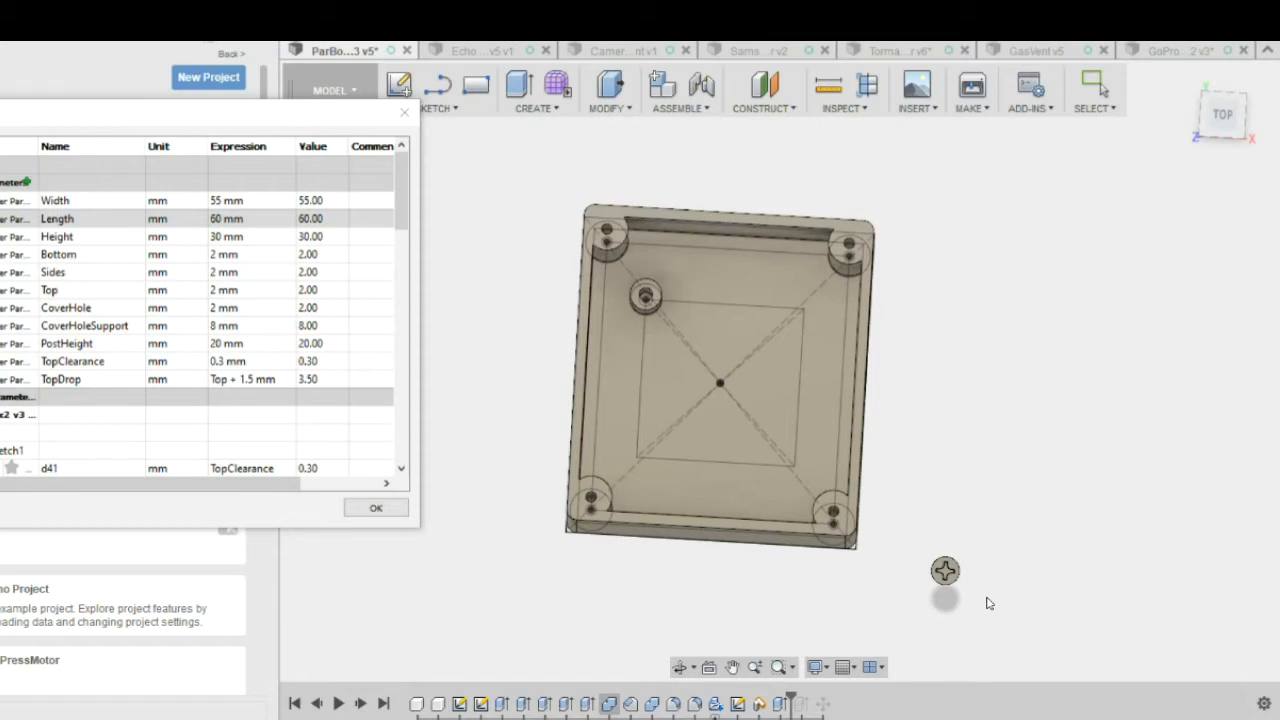
pyautogui.click(404, 508)
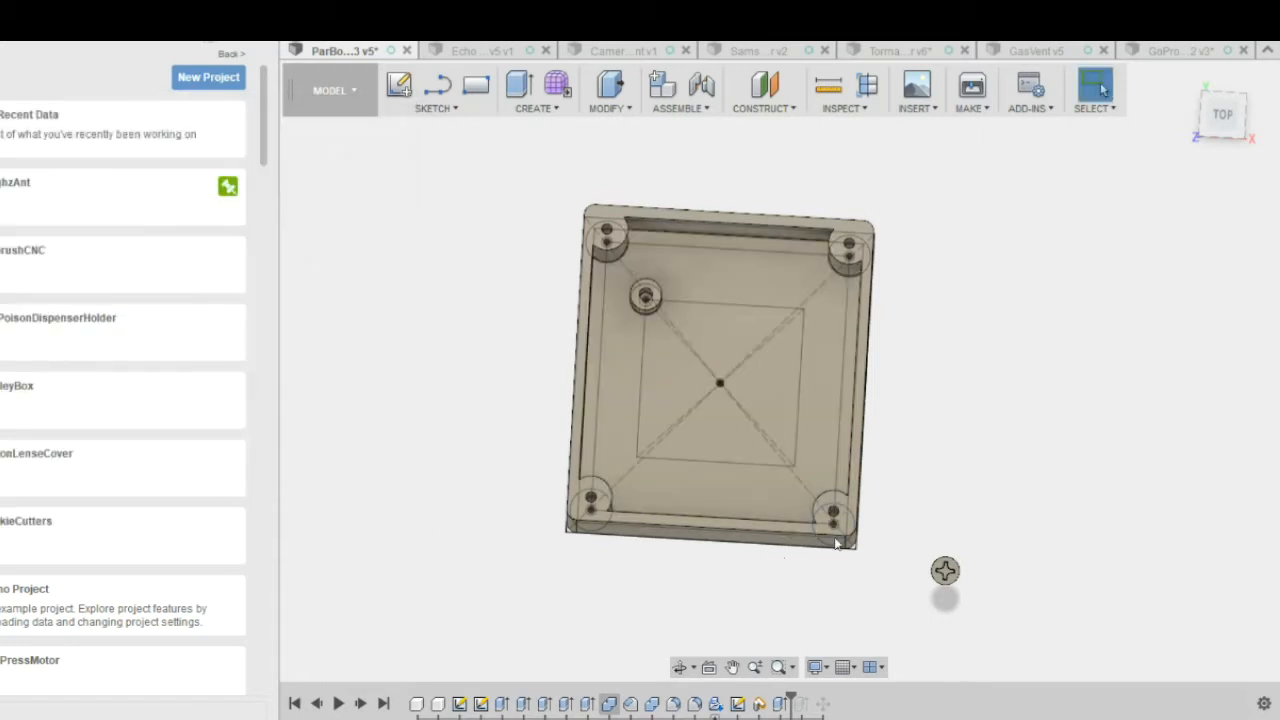
# Step: Move the loose screw component farther away from the side of the box
pyautogui.keyDown('shift'); pyautogui.moveTo(730, 572); pyautogui.dragTo(907, 465, button='middle'); pyautogui.keyUp('shift')
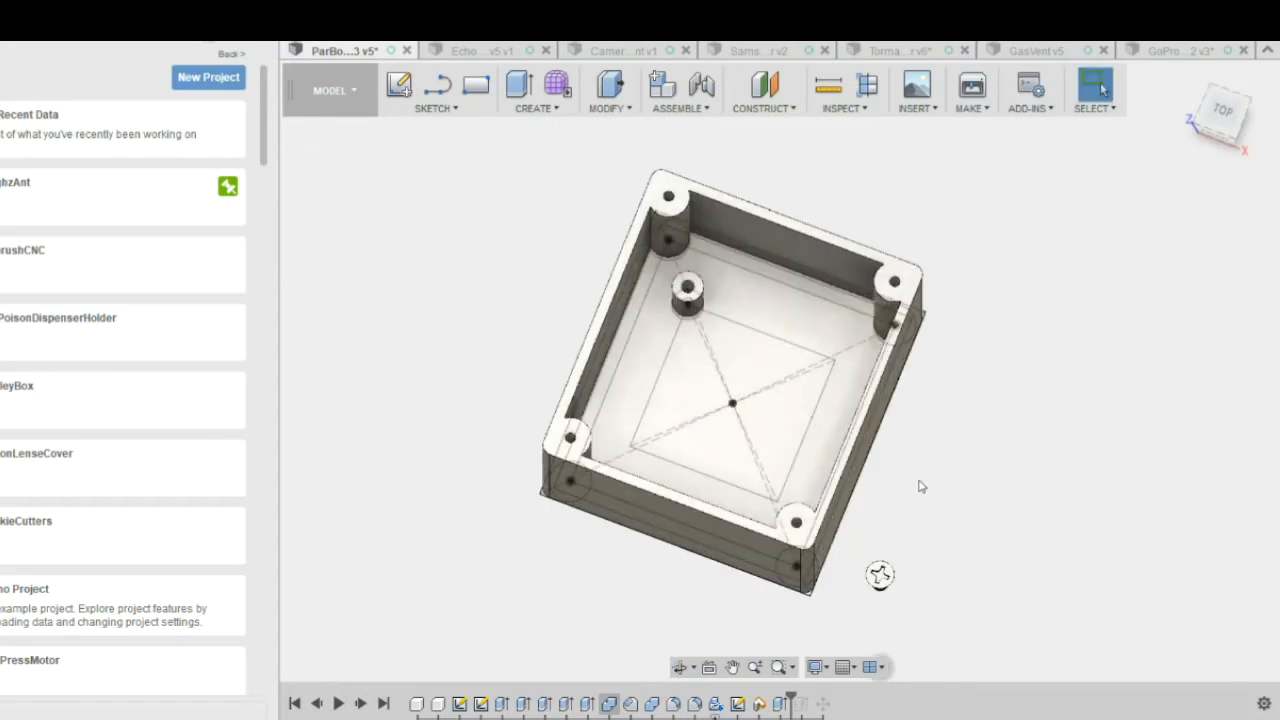
pyautogui.moveTo(880, 576); pyautogui.dragTo(985, 529)
pyautogui.keyDown('shift'); pyautogui.moveTo(1117, 531); pyautogui.dragTo(1092, 447, button='middle'); pyautogui.keyUp('shift')
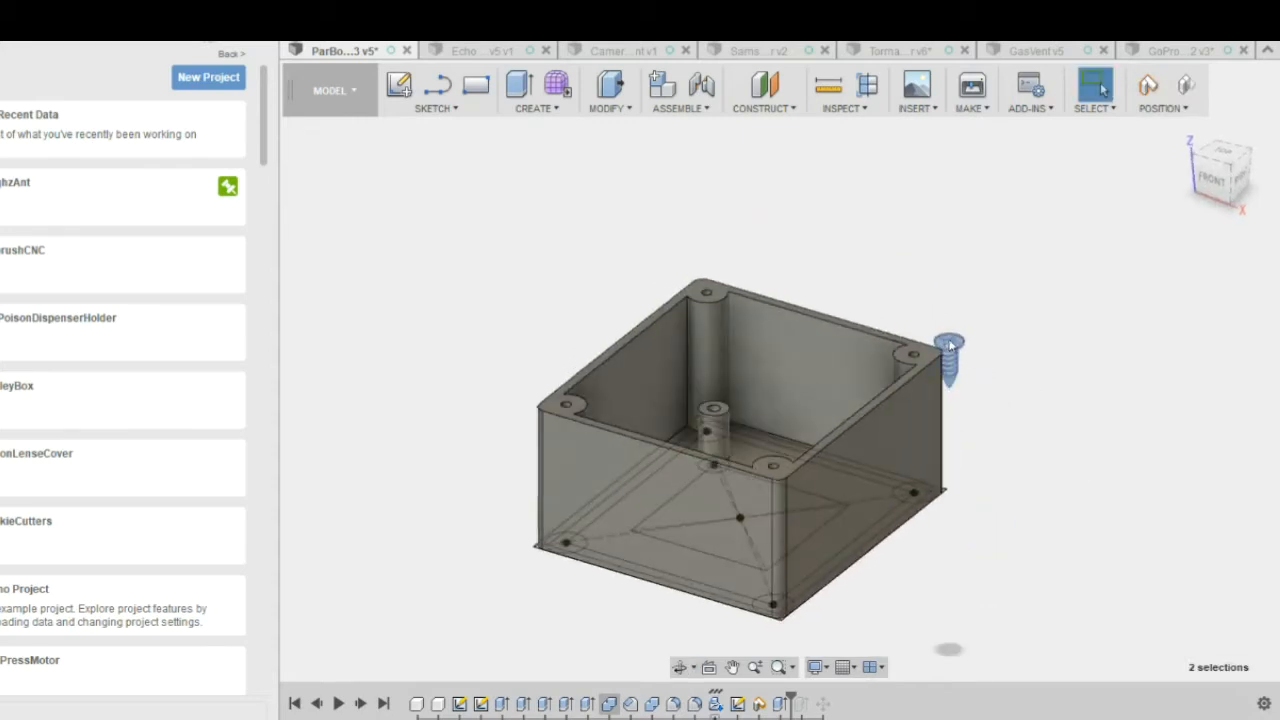
pyautogui.moveTo(922, 333); pyautogui.dragTo(1037, 335)
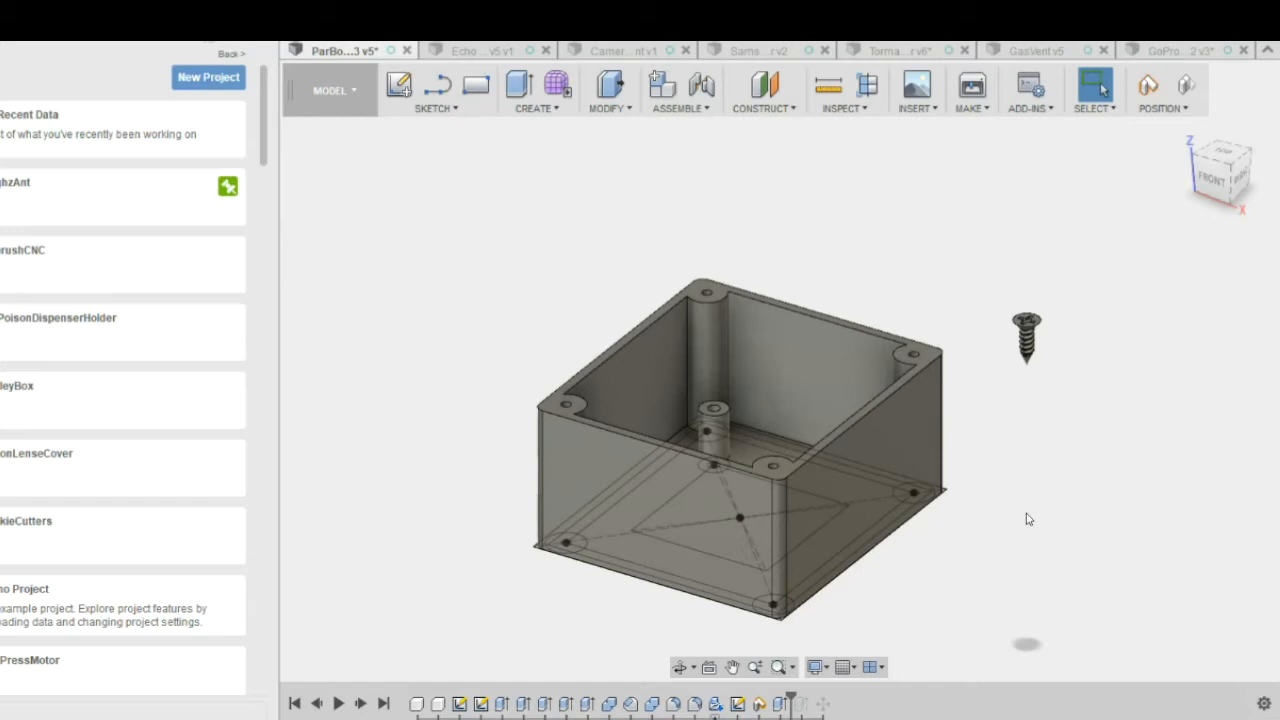
pyautogui.moveTo(1026, 509); pyautogui.dragTo(934, 457, button='middle')
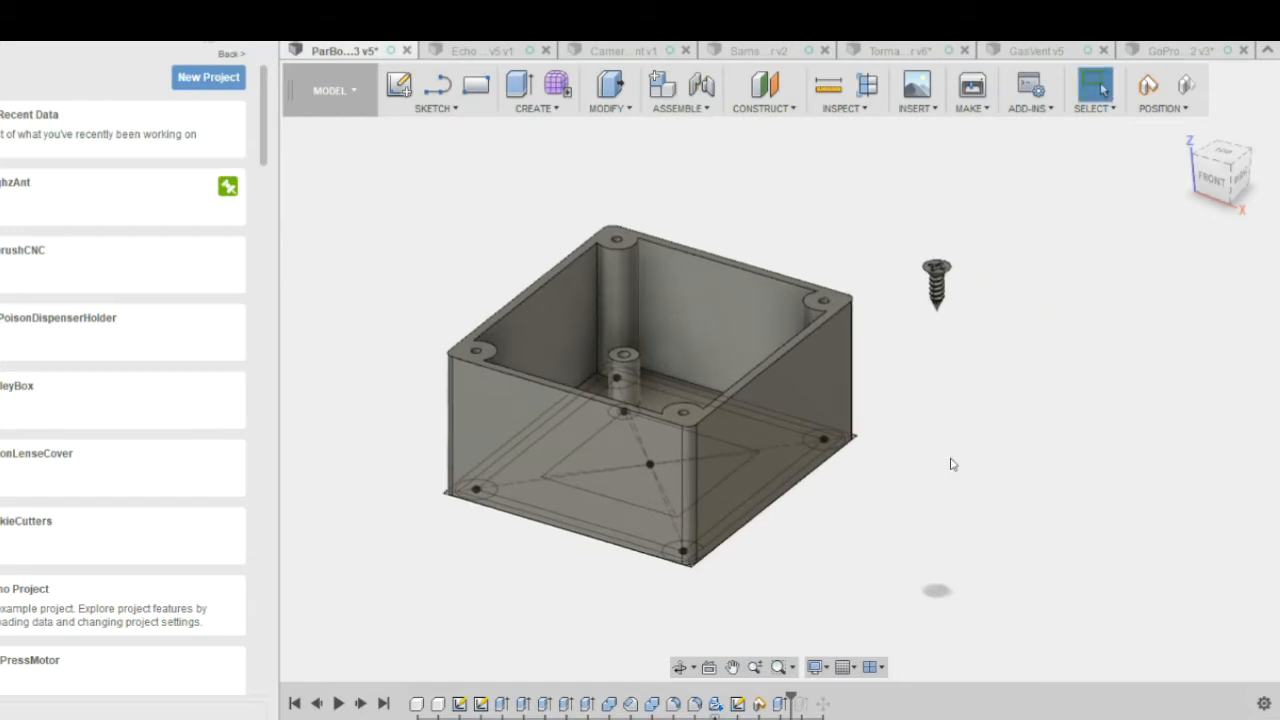